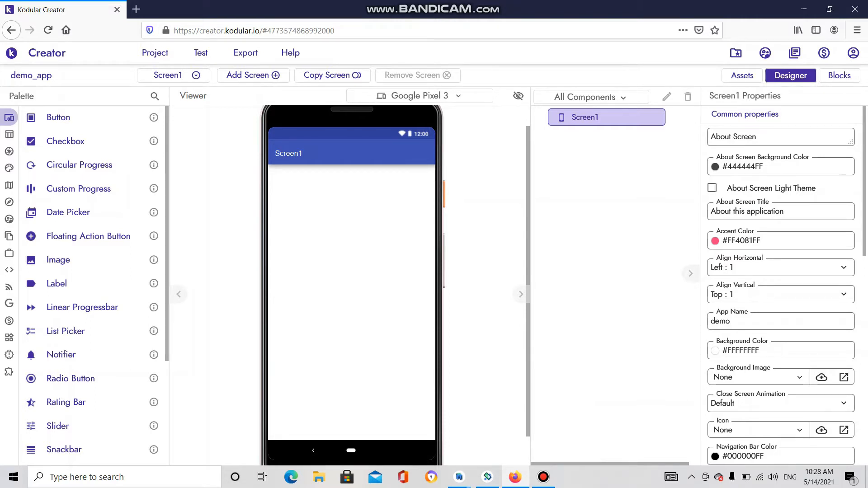
- Expand the Palette's Layout category to reveal its General, Lists, Navigation and Views groups
{"action": "mouse_move", "coordinate": [10, 202]}
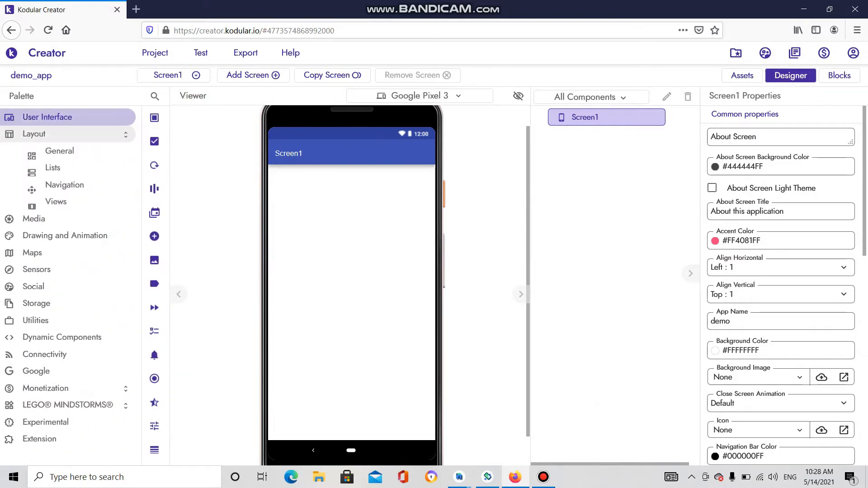
- Add a Horizontal Arrangement to Screen1 with Fill parent width and vertical Center alignment
{"action": "left_click", "coordinate": [35, 134]}
{"action": "left_click", "coordinate": [34, 134]}
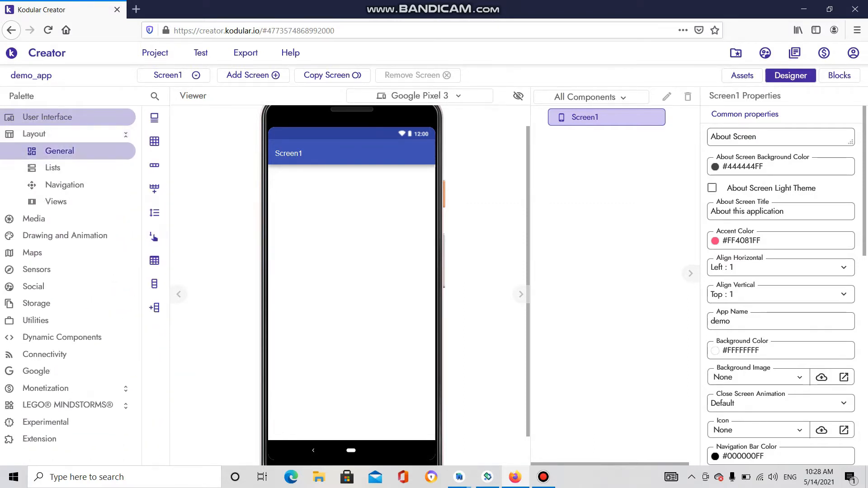
{"action": "left_click", "coordinate": [57, 151]}
{"action": "left_click_drag", "start_coordinate": [68, 165], "coordinate": [291, 217]}
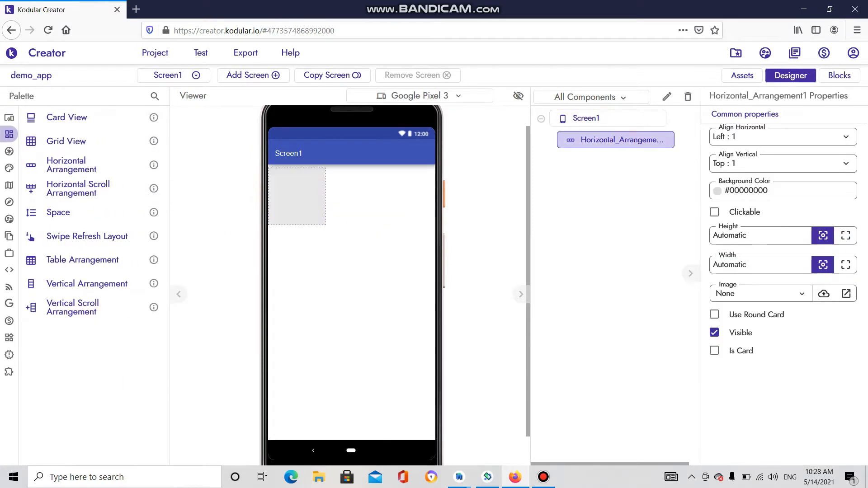
{"action": "left_click", "coordinate": [846, 265]}
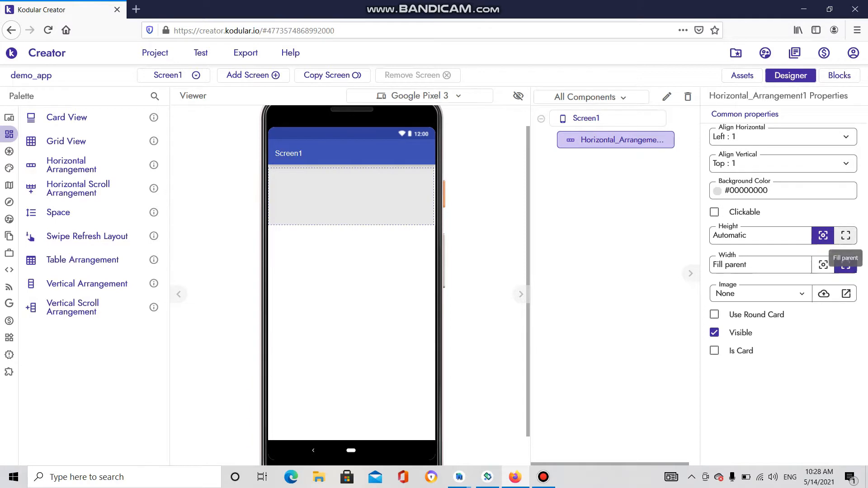
{"action": "left_click", "coordinate": [778, 163]}
{"action": "left_click", "coordinate": [746, 204]}
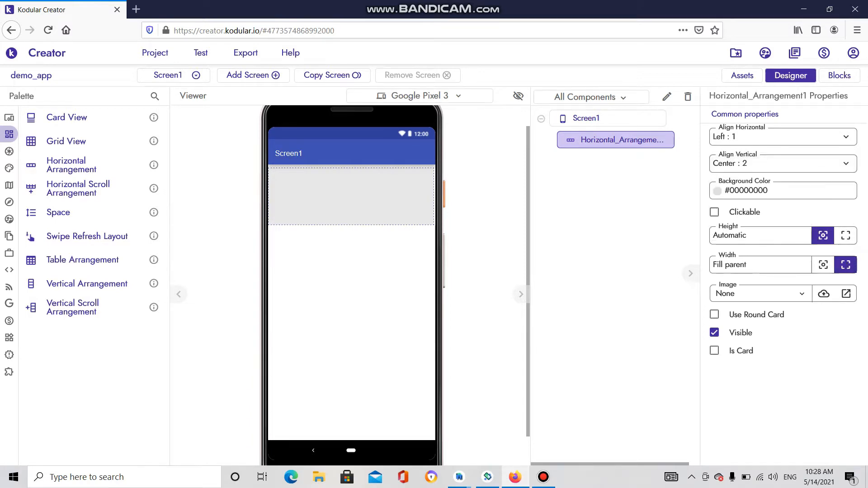
- Place Label components from User Interface inside Horizontal_Arrangement1
{"action": "left_click", "coordinate": [38, 117]}
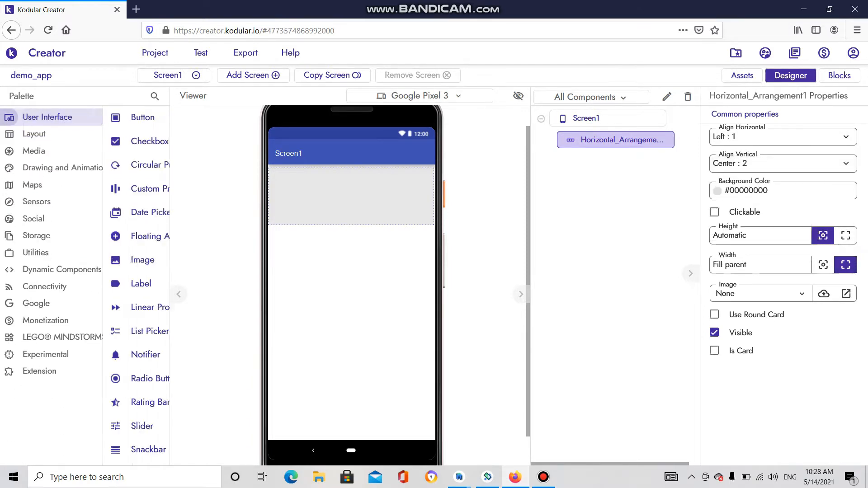
{"action": "mouse_move", "coordinate": [58, 283]}
{"action": "left_mouse_down"}
{"action": "mouse_move", "coordinate": [349, 204]}
{"action": "mouse_move", "coordinate": [58, 282]}
{"action": "mouse_move", "coordinate": [339, 201]}
{"action": "mouse_move", "coordinate": [376, 176]}
{"action": "mouse_move", "coordinate": [370, 171]}
{"action": "left_mouse_up"}
{"action": "left_click", "coordinate": [307, 173]}
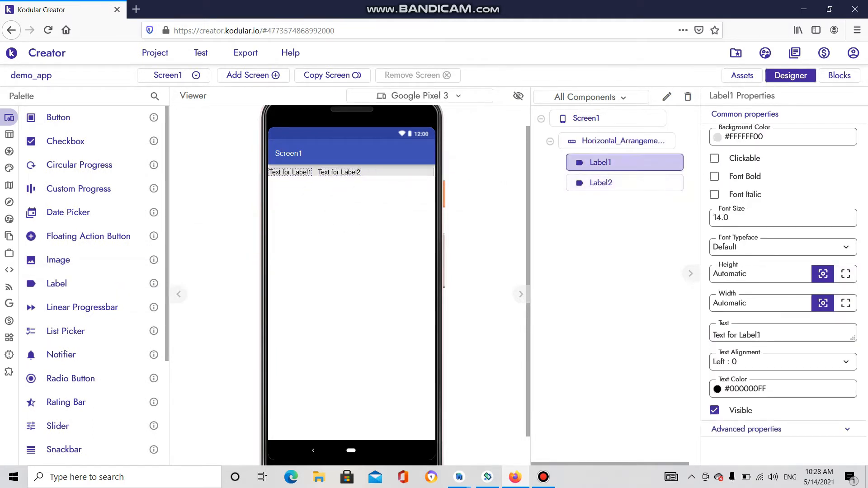
- Set Label1's Text to 'name'
{"action": "left_click", "coordinate": [762, 334]}
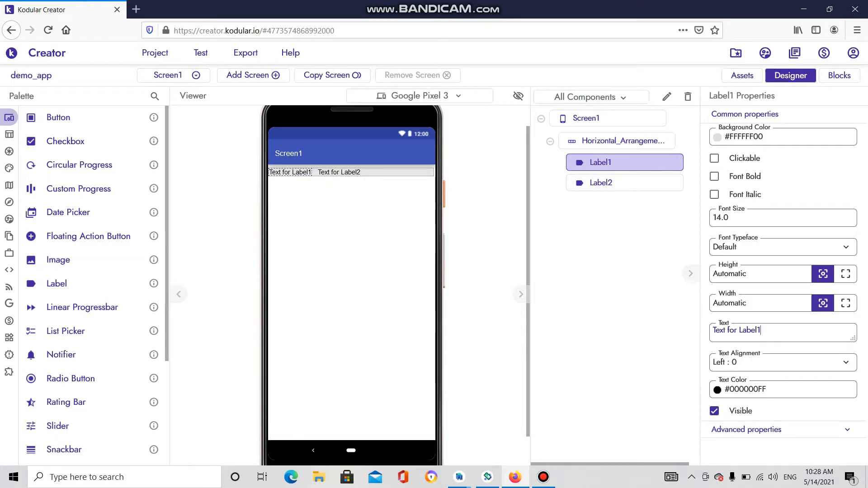
{"action": "key", "text": "ctrl+a"}
{"action": "type", "text": "n"}
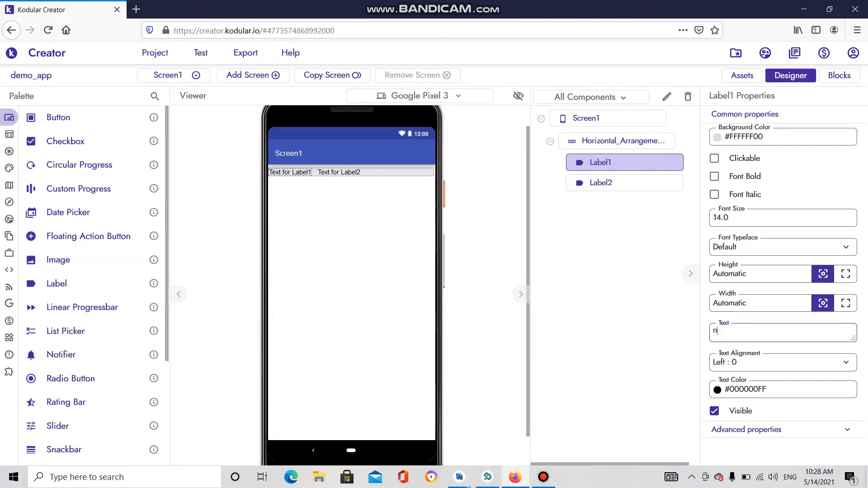
{"action": "type", "text": "ame"}
{"action": "key", "text": "Return"}
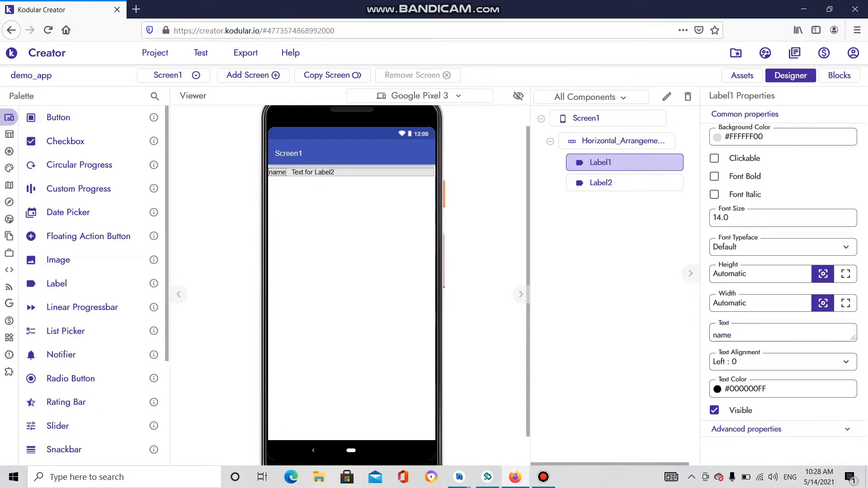
- Set Label2's Text to 'mallu koder'
{"action": "left_click", "coordinate": [616, 141]}
{"action": "left_click", "coordinate": [624, 183]}
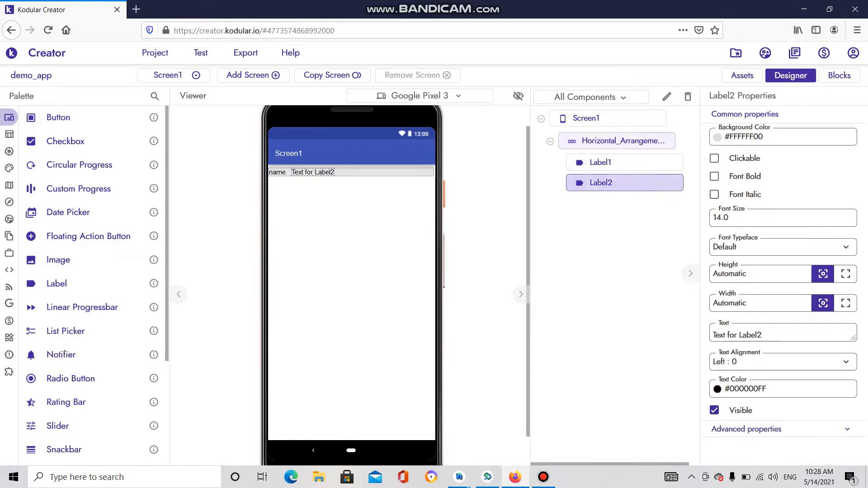
{"action": "left_click_drag", "start_coordinate": [764, 331], "coordinate": [711, 331]}
{"action": "type", "text": "m"}
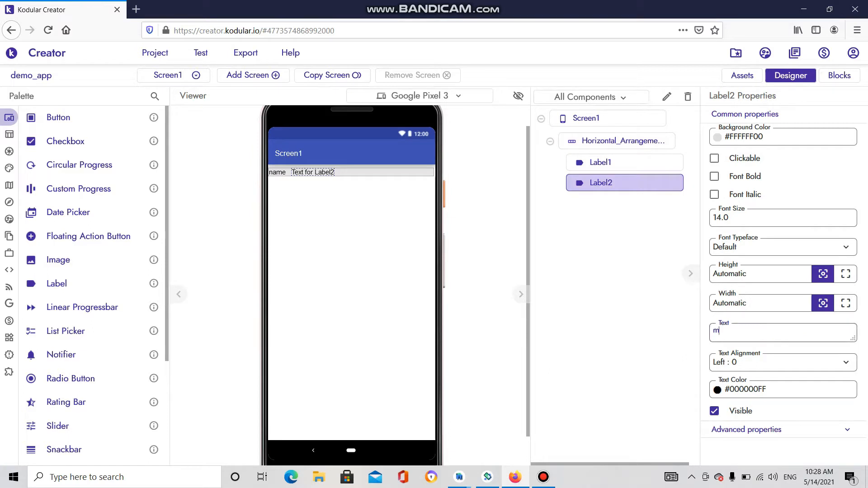
{"action": "type", "text": "allu koder"}
{"action": "key", "text": "Return"}
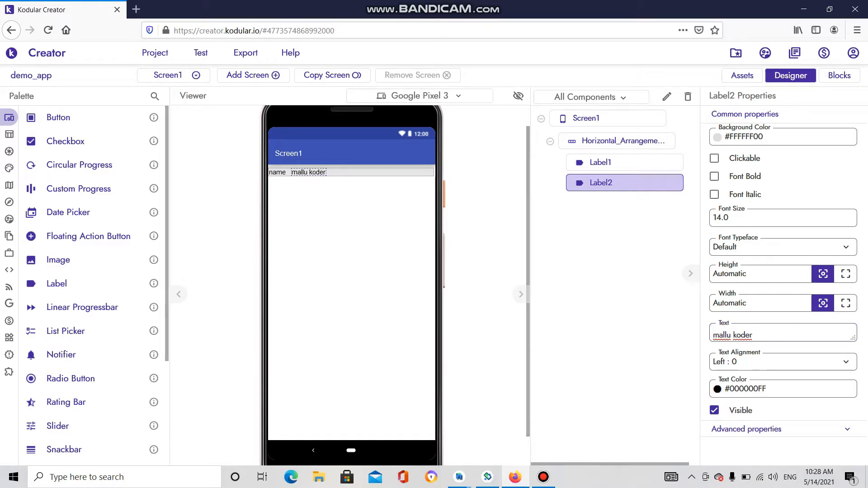
{"action": "left_click", "coordinate": [357, 209]}
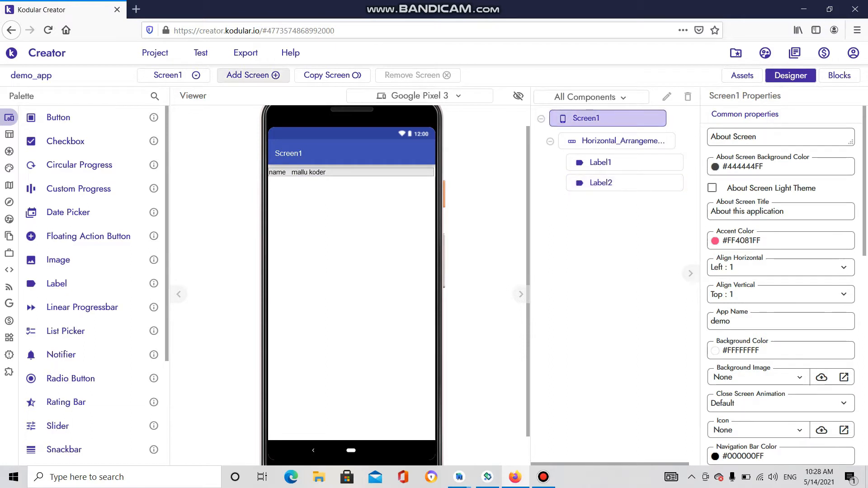
{"action": "left_click", "coordinate": [246, 53]}
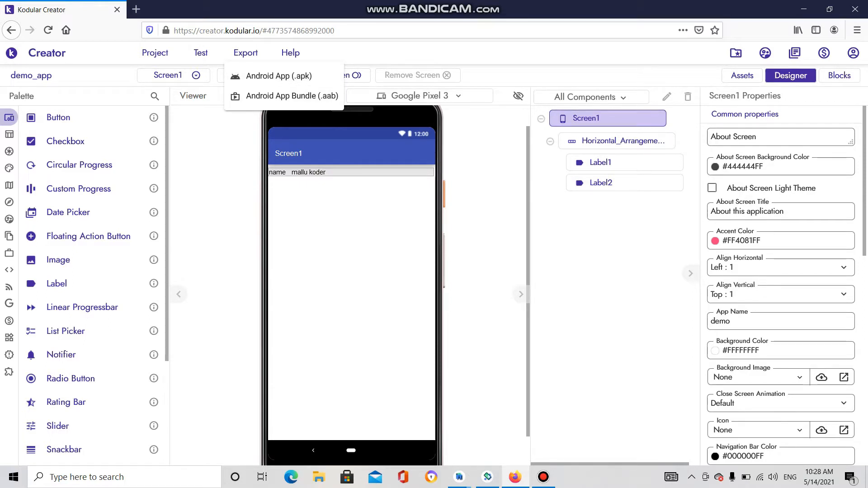
{"action": "left_click", "coordinate": [316, 217]}
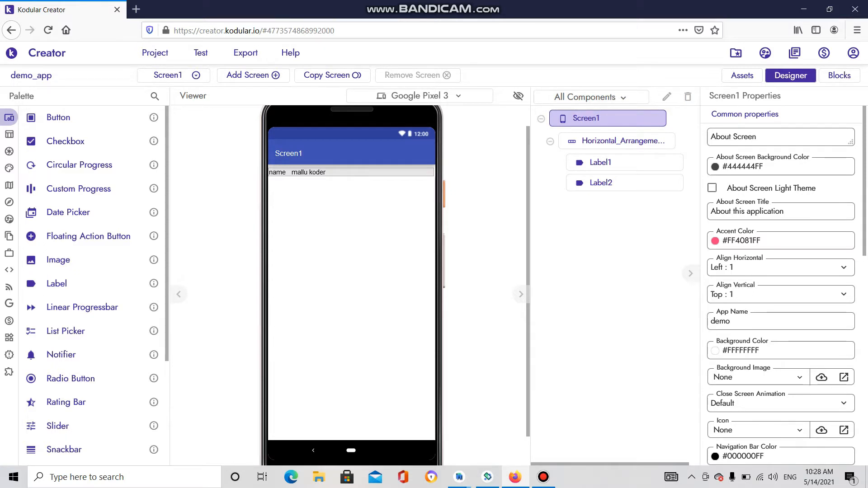
{"action": "left_click", "coordinate": [357, 172]}
{"action": "left_click", "coordinate": [309, 173]}
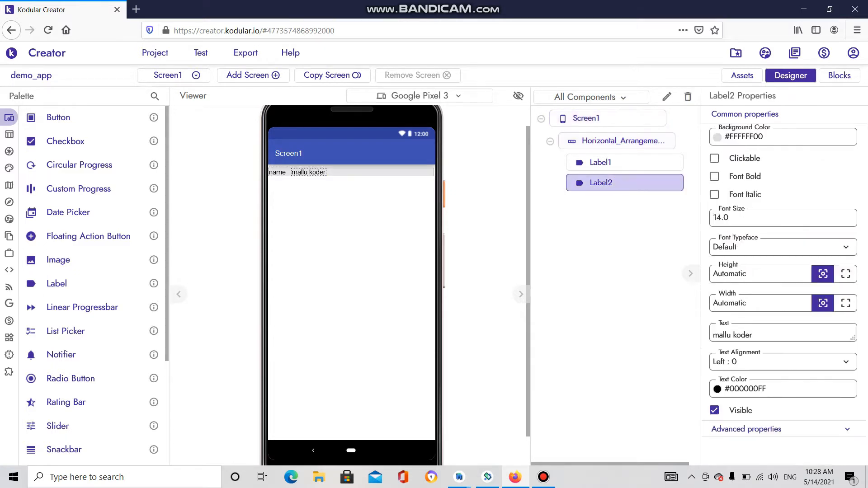
{"action": "left_click", "coordinate": [245, 53]}
{"action": "left_click", "coordinate": [311, 237]}
{"action": "mouse_move", "coordinate": [10, 373]}
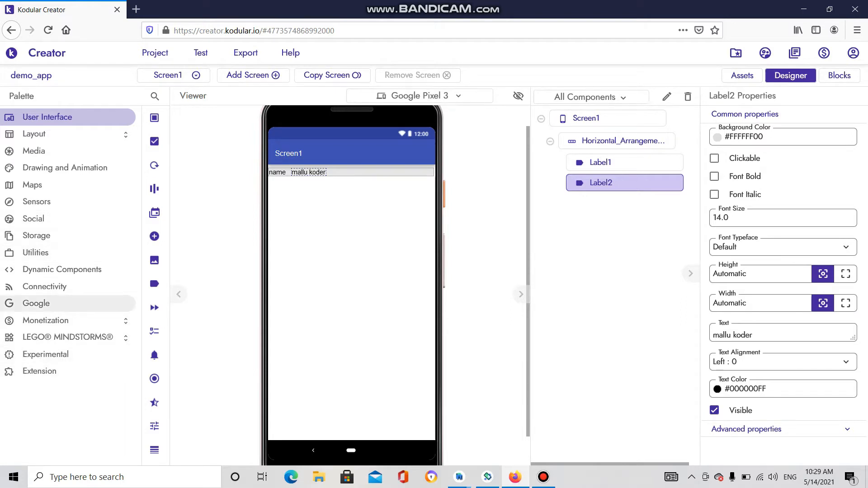
- From the Google palette, add then delete Firebase Storage, and add Firebase Database to Screen1
{"action": "left_click", "coordinate": [36, 302]}
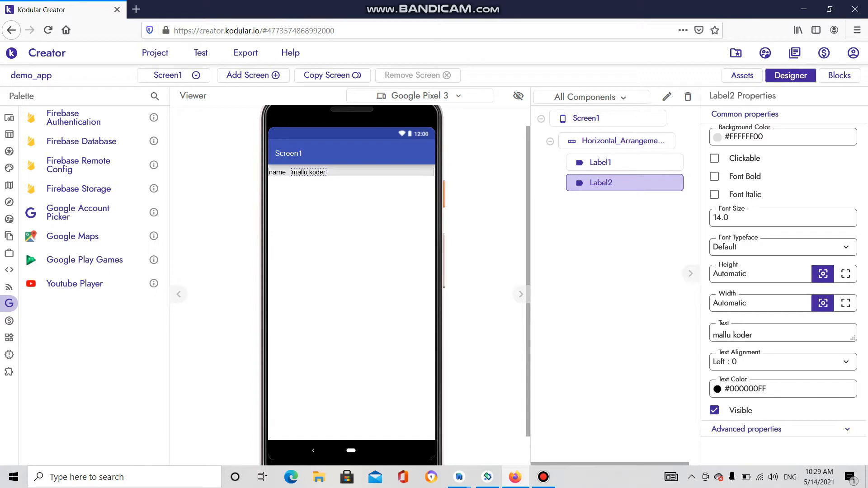
{"action": "left_click_drag", "start_coordinate": [79, 189], "coordinate": [336, 242]}
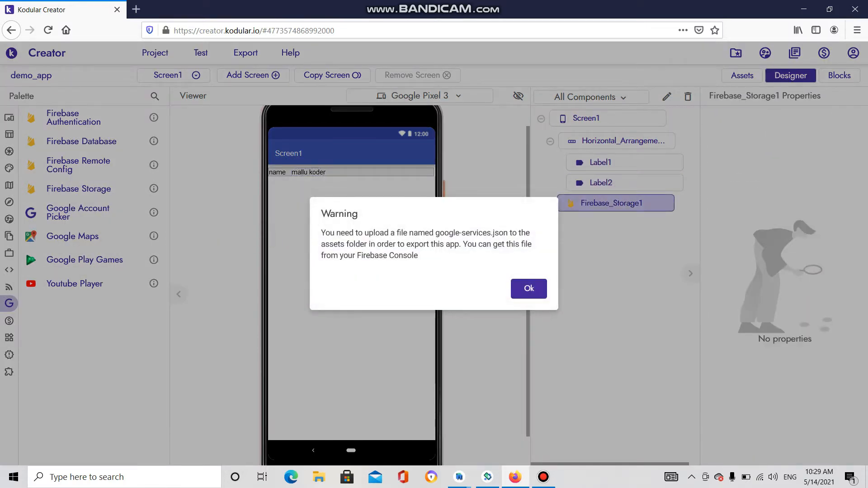
{"action": "key", "text": "Return"}
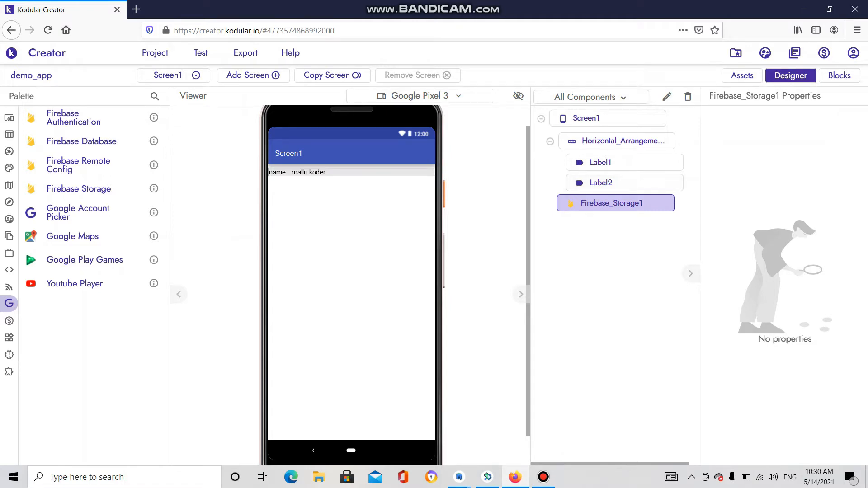
{"action": "left_click", "coordinate": [687, 97]}
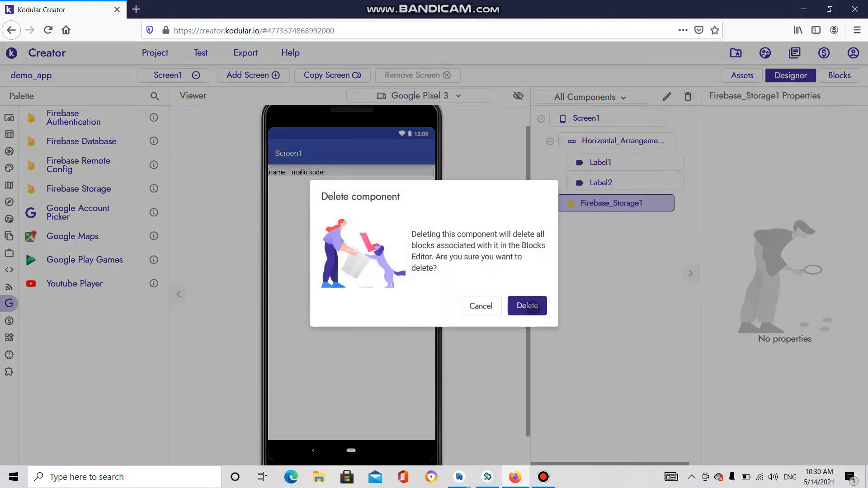
{"action": "left_click", "coordinate": [527, 300]}
{"action": "left_click_drag", "start_coordinate": [34, 141], "coordinate": [247, 239]}
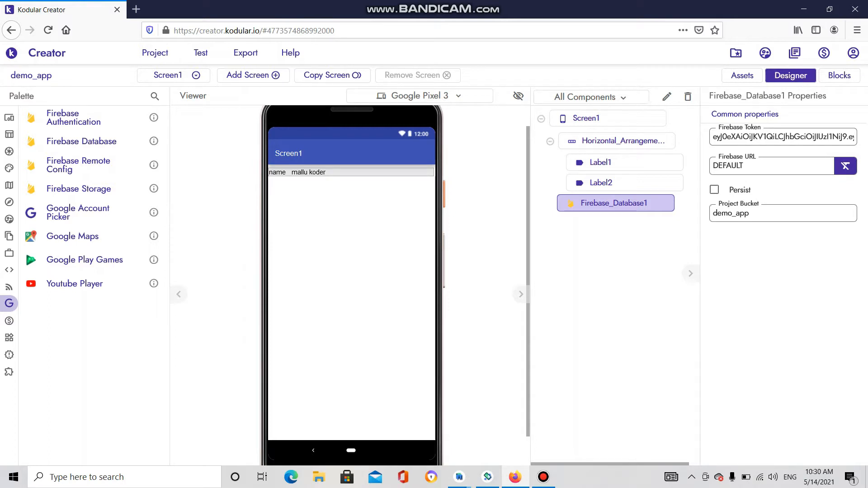
{"action": "left_click_drag", "start_coordinate": [718, 157], "coordinate": [757, 157]}
{"action": "left_click_drag", "start_coordinate": [752, 214], "coordinate": [712, 213]}
{"action": "left_click", "coordinate": [719, 214]}
{"action": "left_click", "coordinate": [766, 137]}
{"action": "left_click_drag", "start_coordinate": [727, 137], "coordinate": [767, 137]}
{"action": "left_click", "coordinate": [818, 137]}
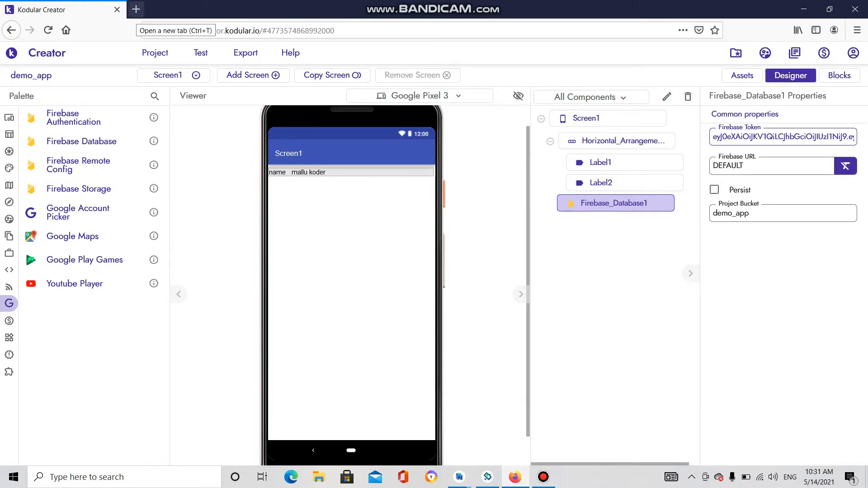
{"action": "left_click", "coordinate": [136, 9]}
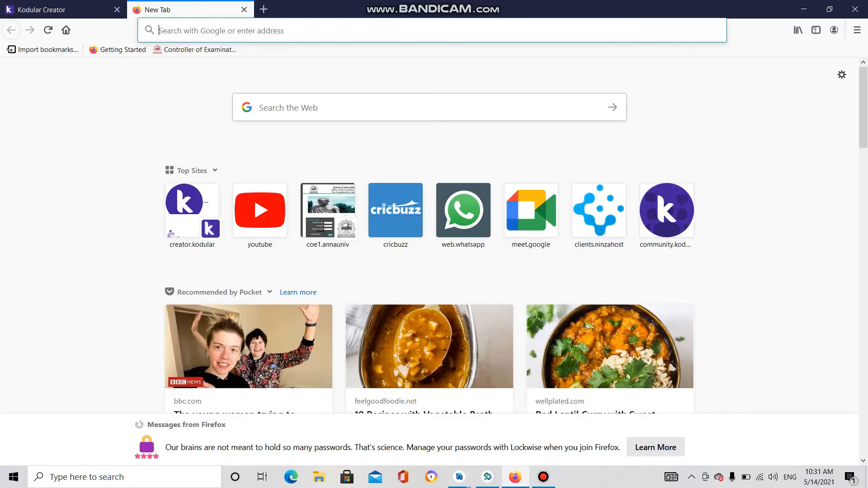
- Search the web for 'fire base console' and open the Firebase Console result
{"action": "type", "text": "fi"}
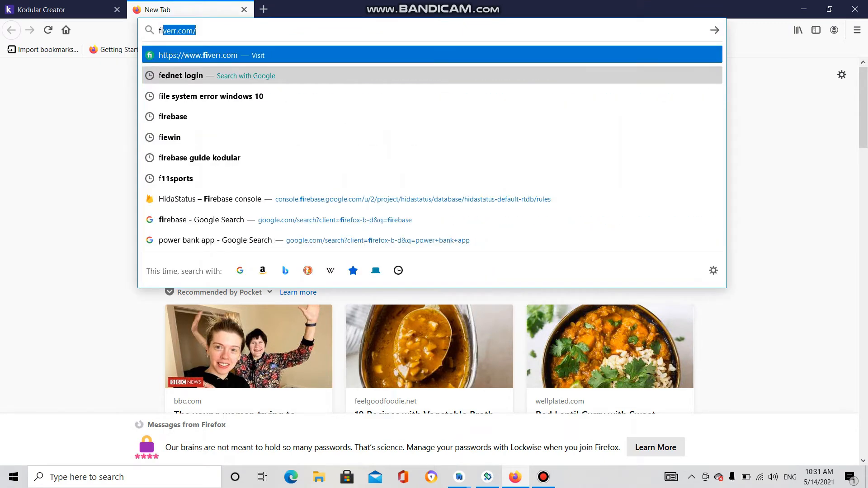
{"action": "type", "text": "re "}
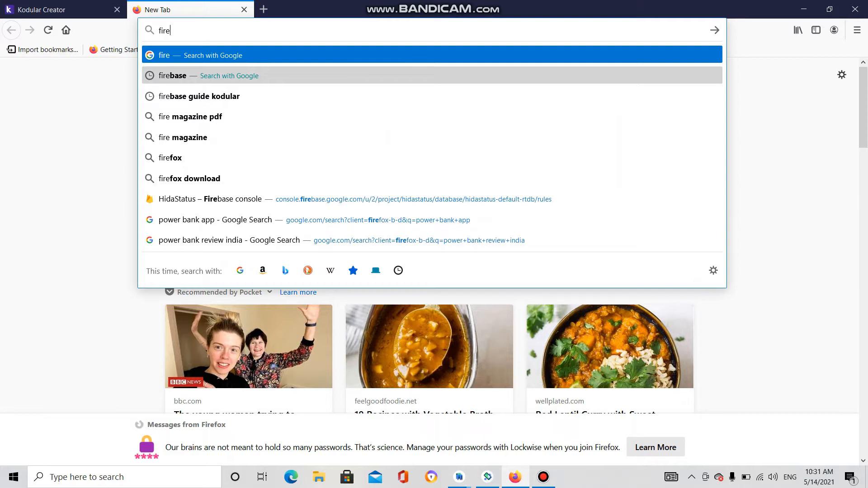
{"action": "type", "text": "base c"}
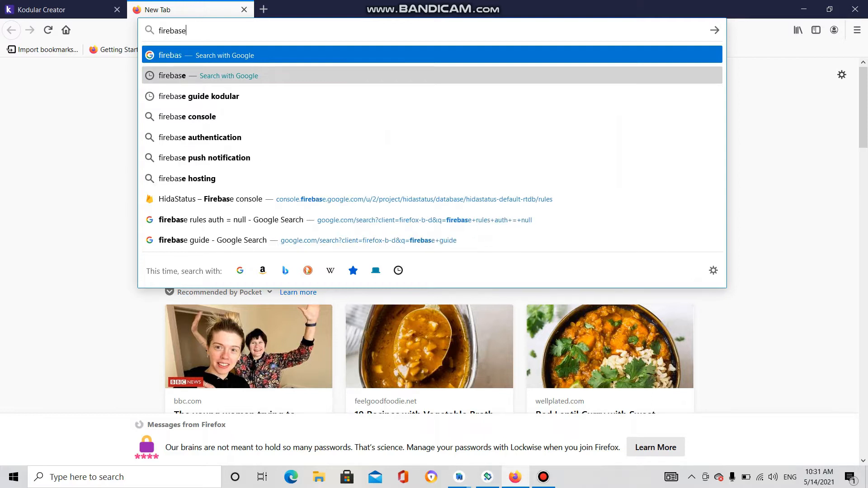
{"action": "type", "text": "ons"}
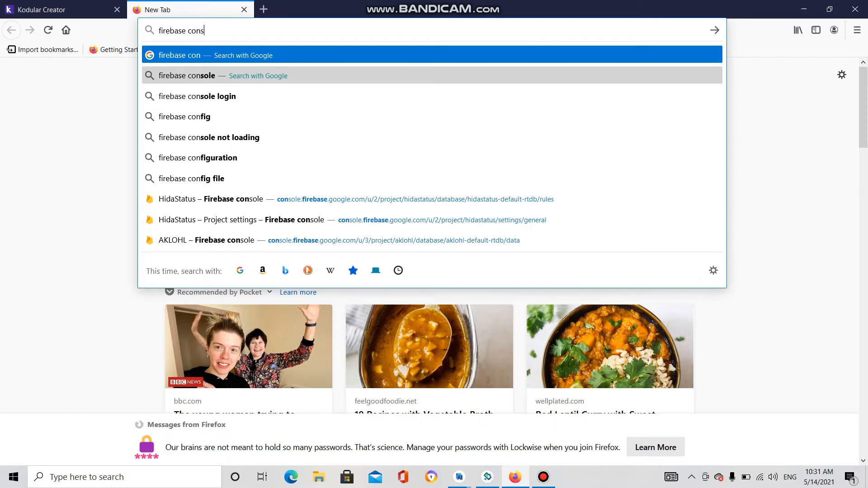
{"action": "type", "text": "ole"}
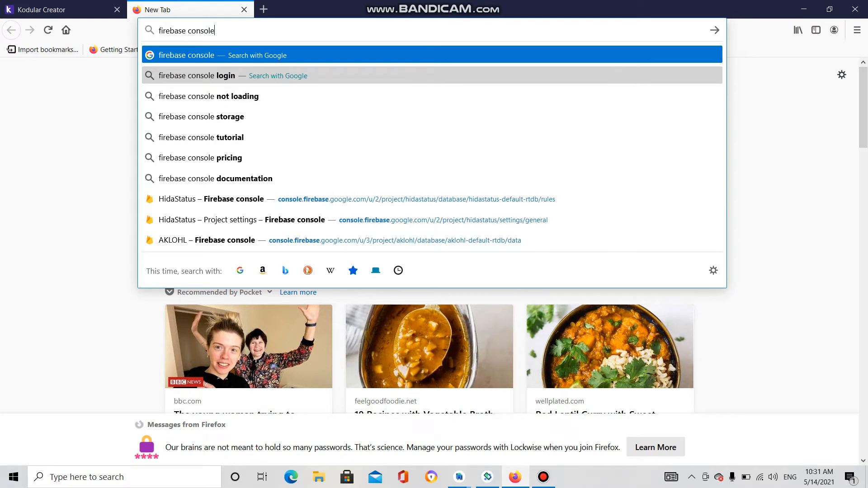
{"action": "key", "text": "Return"}
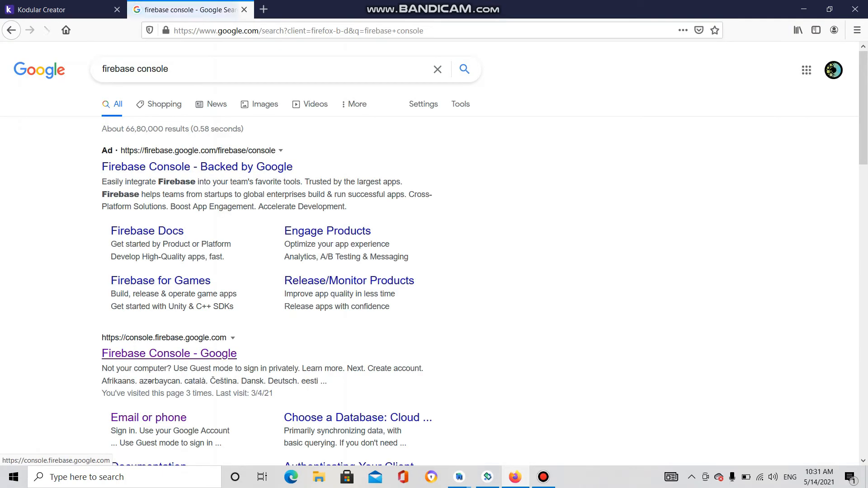
{"action": "scroll", "coordinate": [168, 353], "scroll_direction": "down", "scroll_amount": 3}
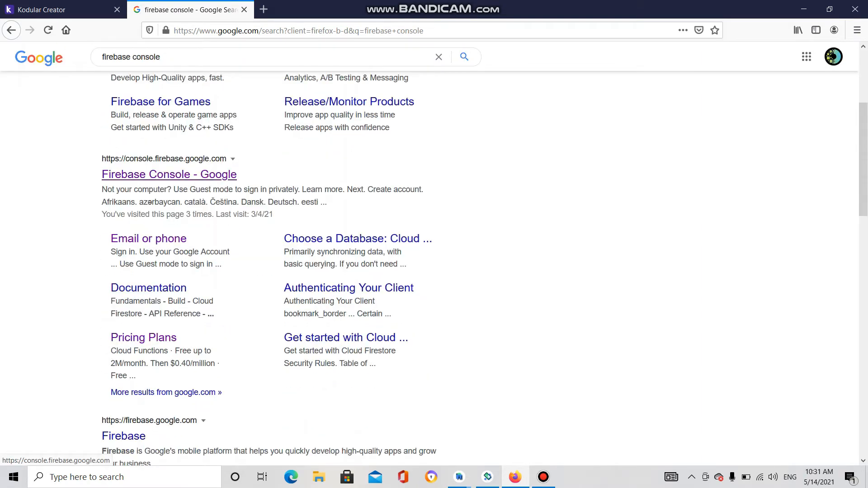
{"action": "left_click", "coordinate": [169, 174]}
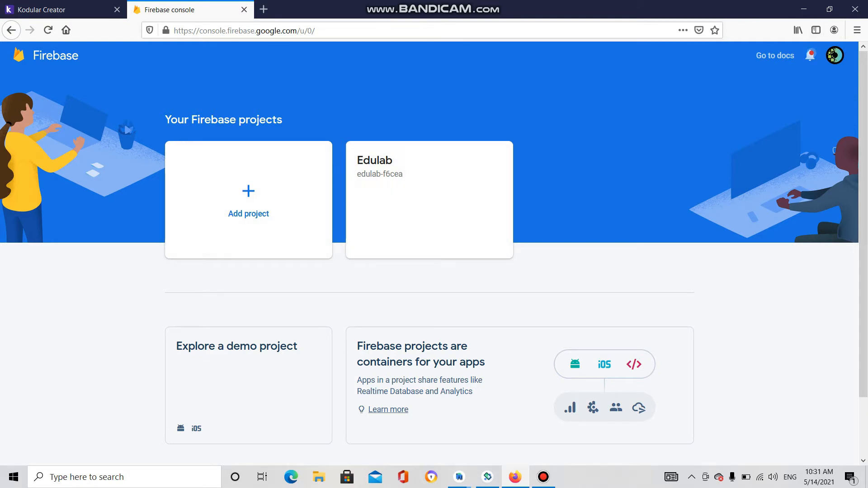
- Switch the console to another Google account, close the old tab, then sign out of all accounts
{"action": "left_click", "coordinate": [835, 55]}
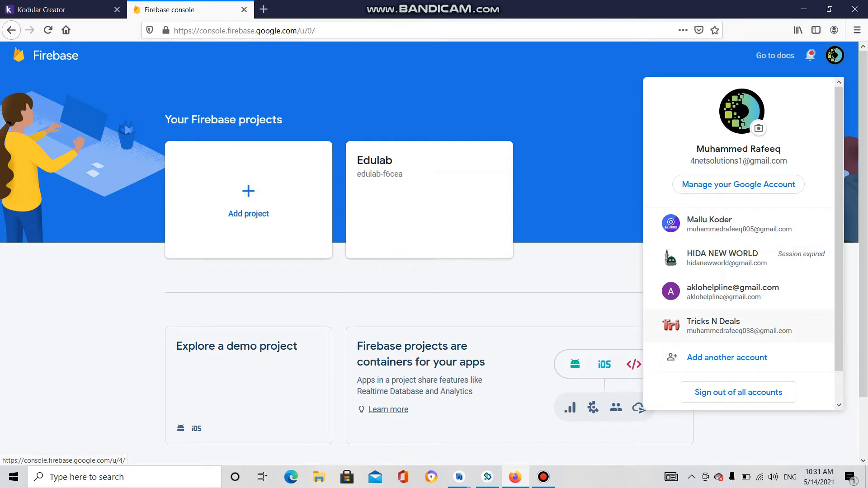
{"action": "left_click", "coordinate": [739, 326]}
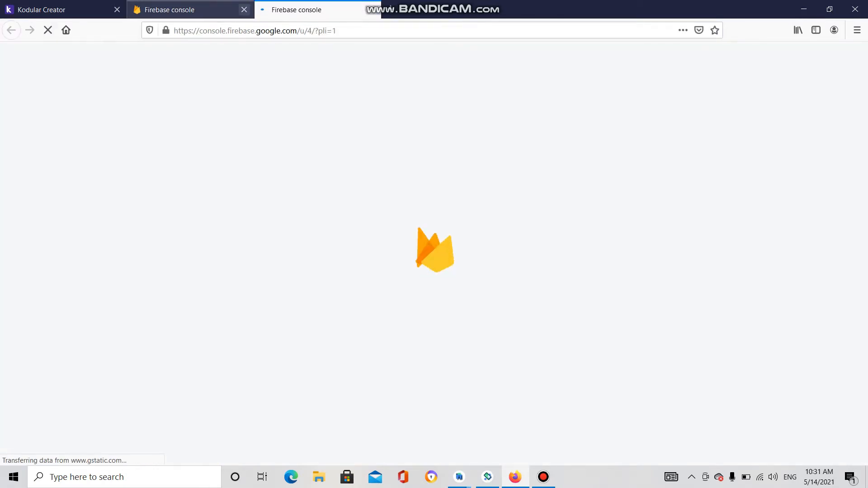
{"action": "left_click", "coordinate": [244, 9]}
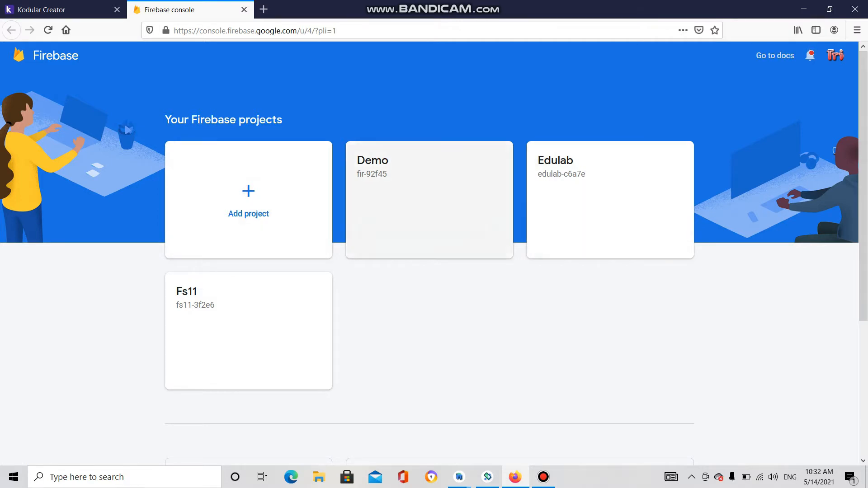
{"action": "left_click", "coordinate": [835, 55]}
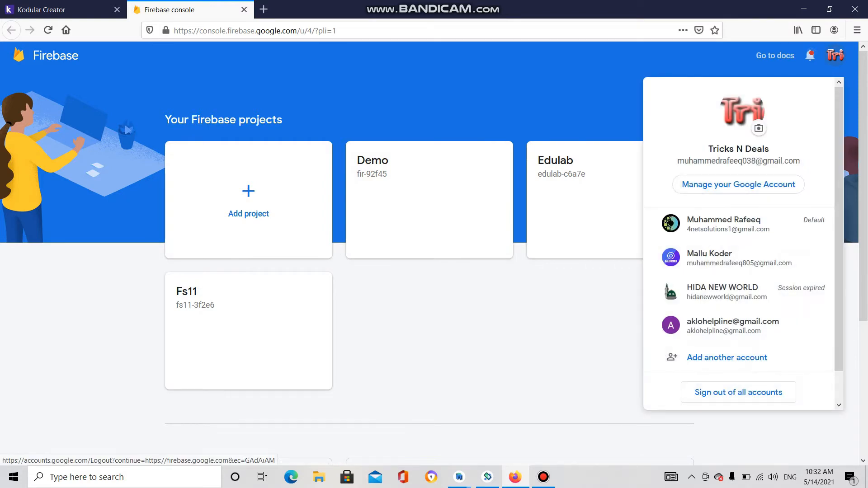
{"action": "left_click", "coordinate": [738, 392]}
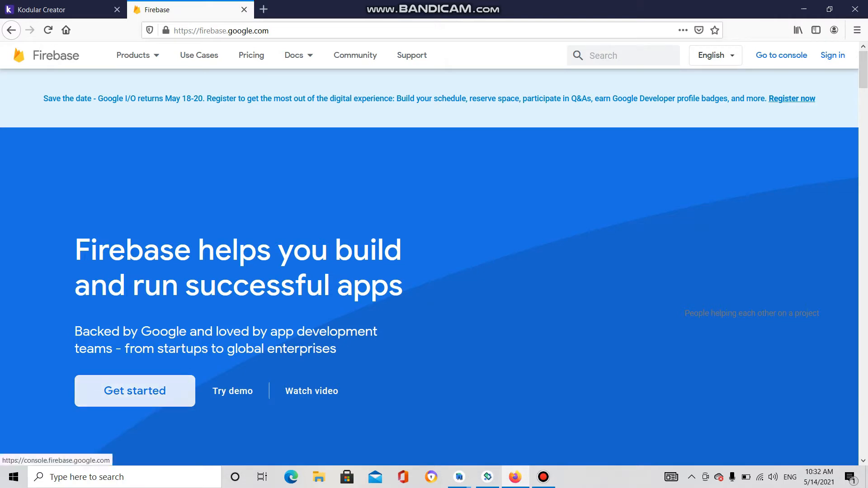
- Sign back into the Firebase console with a different Google account from the account chooser
{"action": "left_click", "coordinate": [135, 390]}
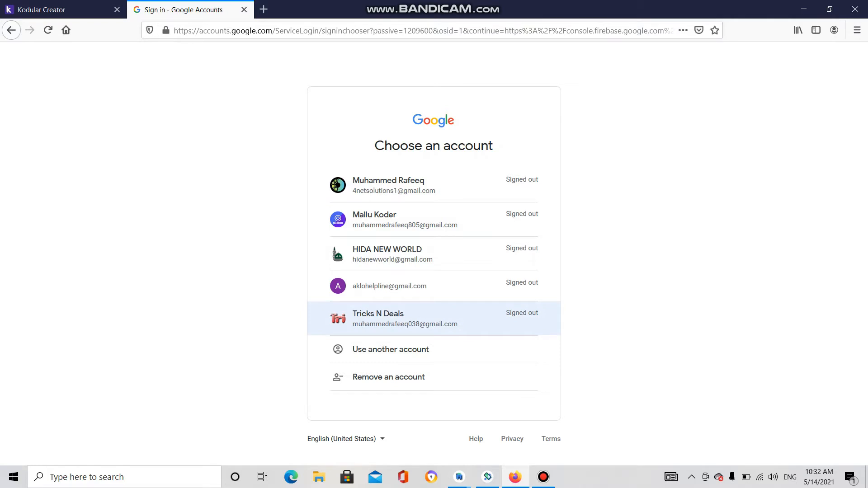
{"action": "left_click", "coordinate": [407, 186]}
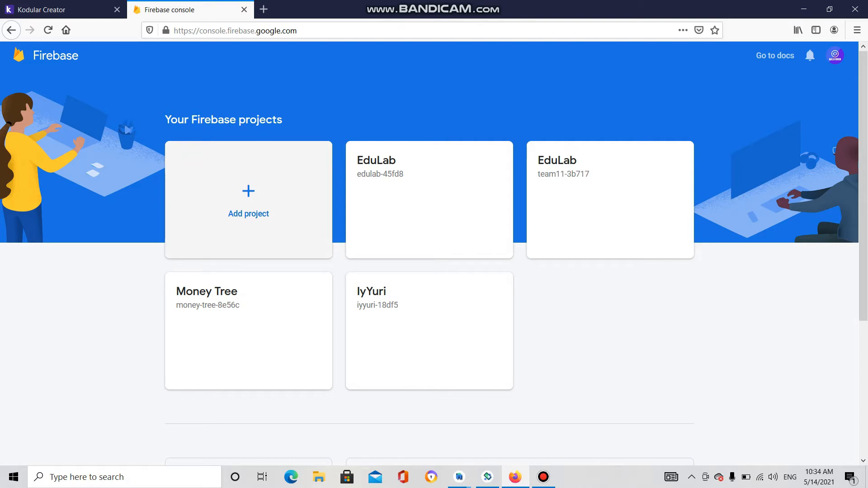
- Start a new Firebase project named 'mallukoder' and continue past step 1
{"action": "left_click", "coordinate": [248, 200]}
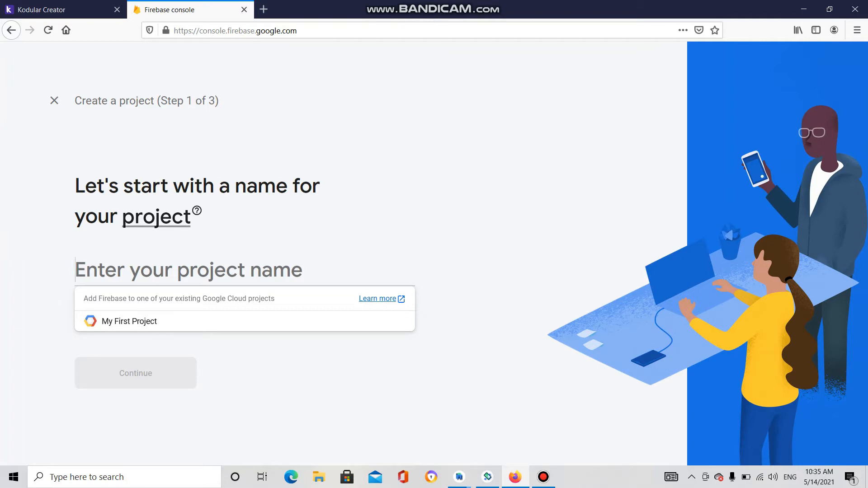
{"action": "type", "text": "ma"}
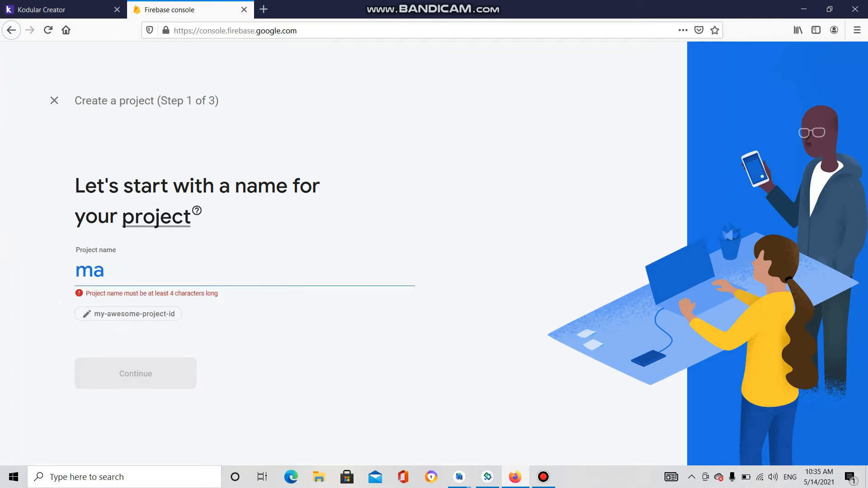
{"action": "type", "text": "llu"}
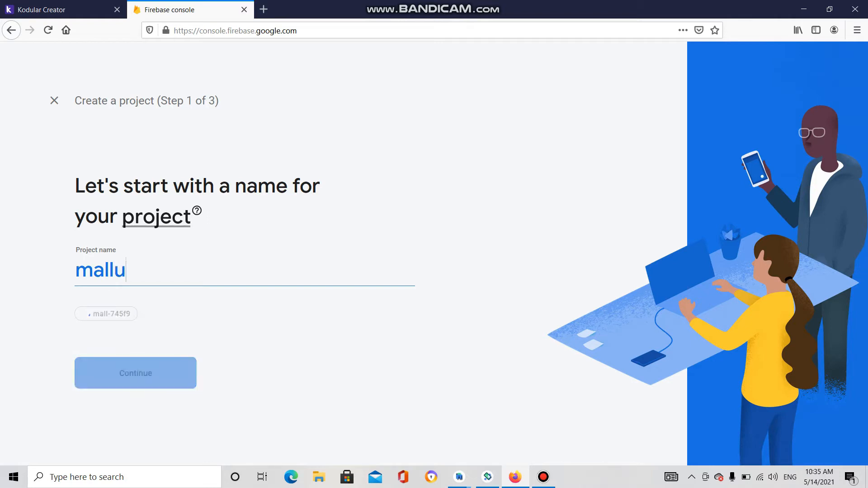
{"action": "type", "text": "koder"}
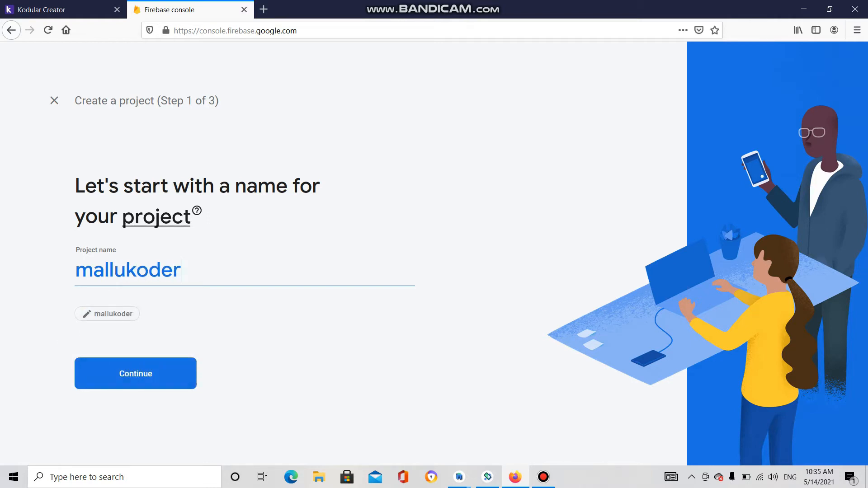
{"action": "key", "text": "Return"}
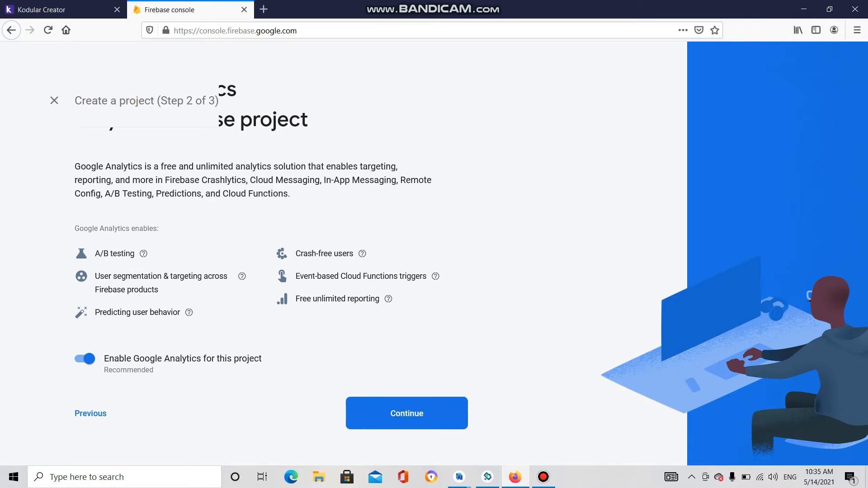
- Create and save a new Google Analytics account named 'mallukoder' for the project
{"action": "key", "text": "Return"}
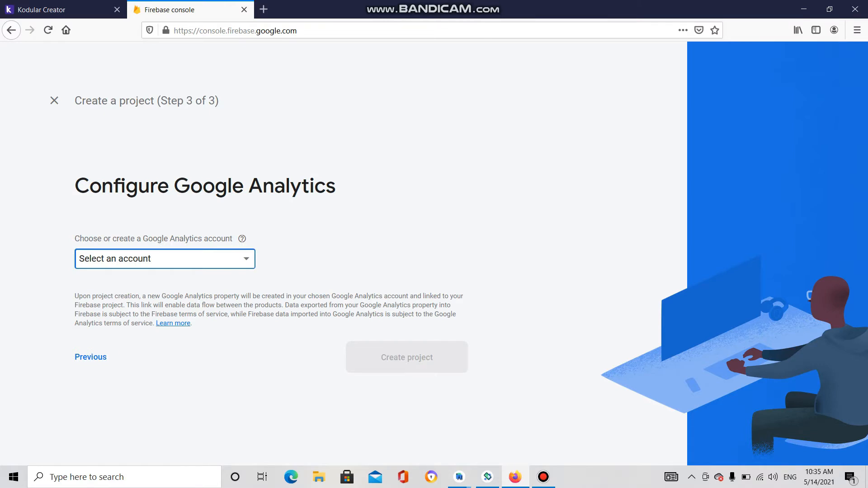
{"action": "left_click", "coordinate": [165, 259]}
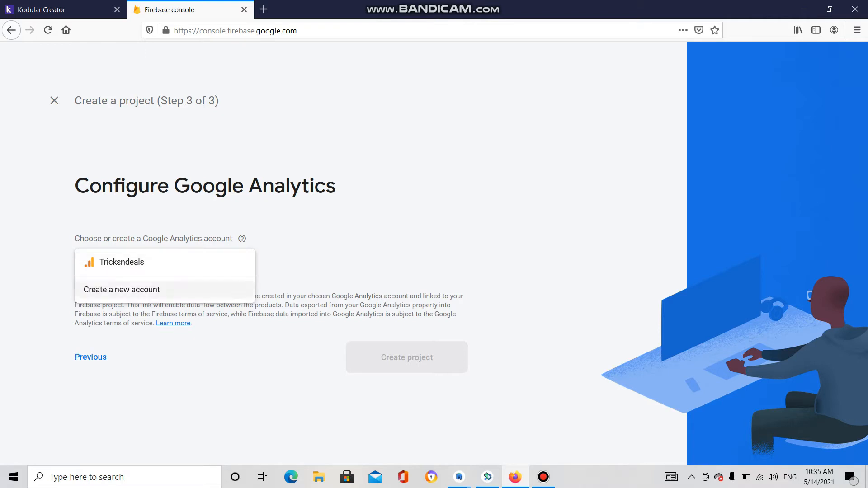
{"action": "key", "text": "Escape"}
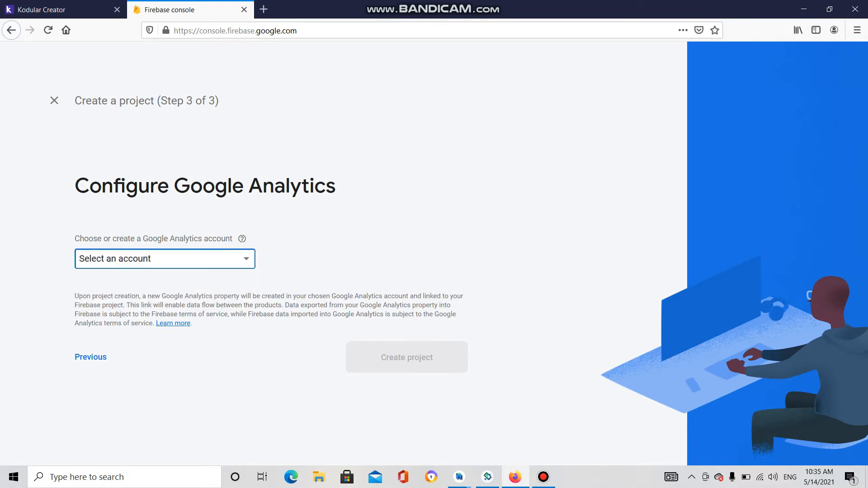
{"action": "left_click", "coordinate": [164, 259]}
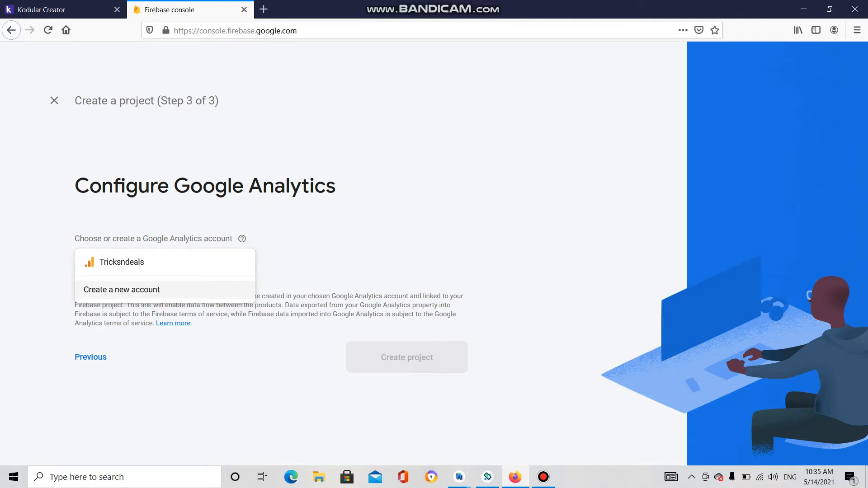
{"action": "left_click", "coordinate": [164, 290]}
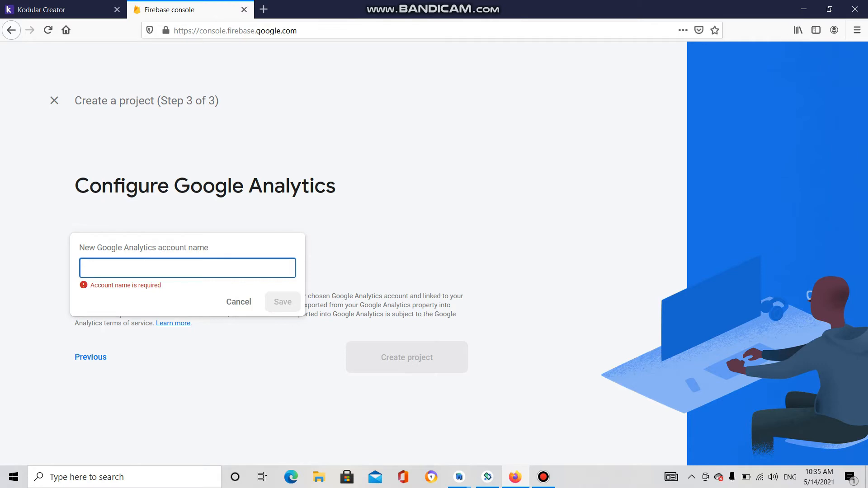
{"action": "type", "text": "ma"}
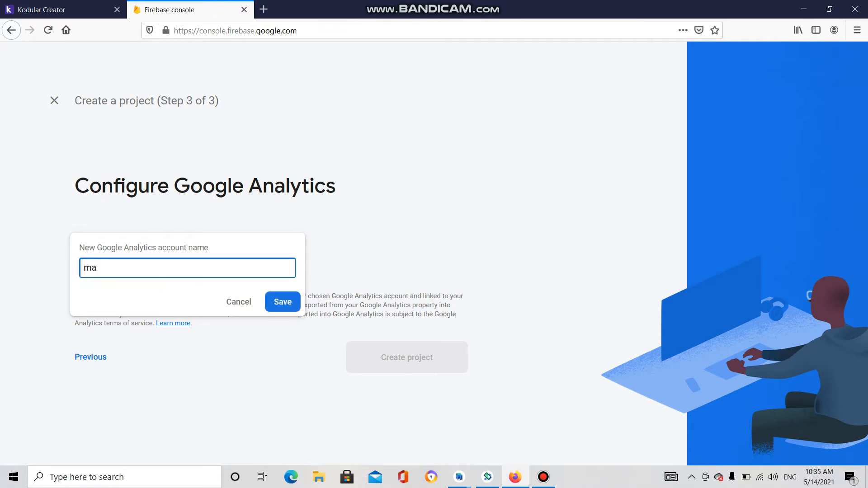
{"action": "type", "text": "llukoder"}
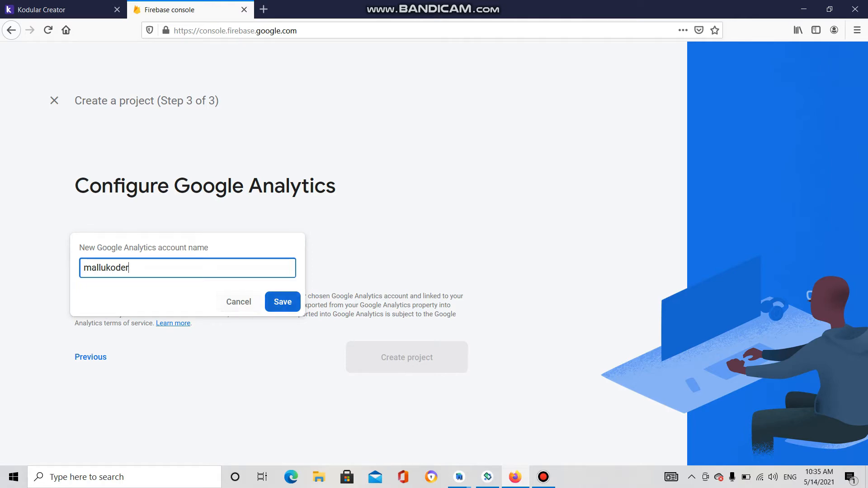
{"action": "left_click", "coordinate": [283, 302]}
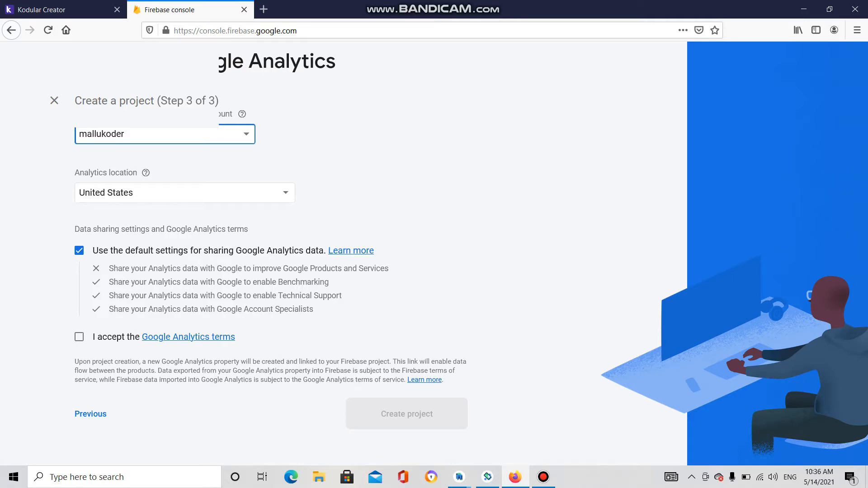
- Accept the Google Analytics terms and create the mallukoder project
{"action": "left_click", "coordinate": [80, 337]}
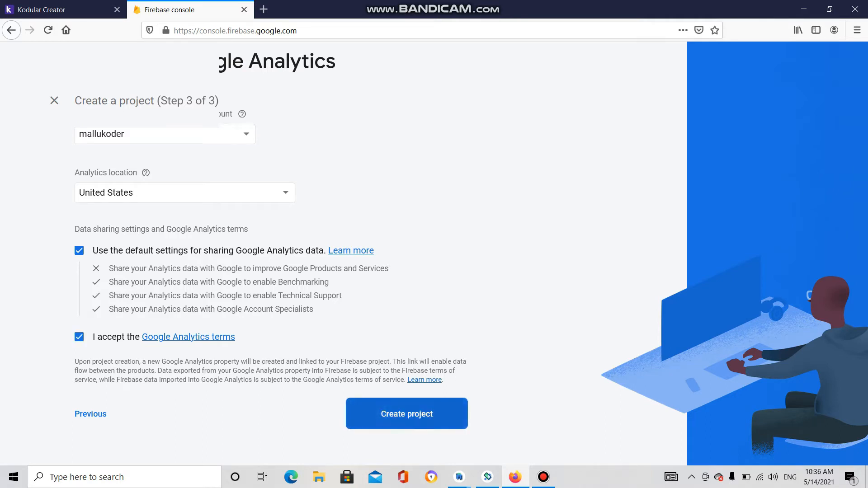
{"action": "left_click", "coordinate": [407, 413]}
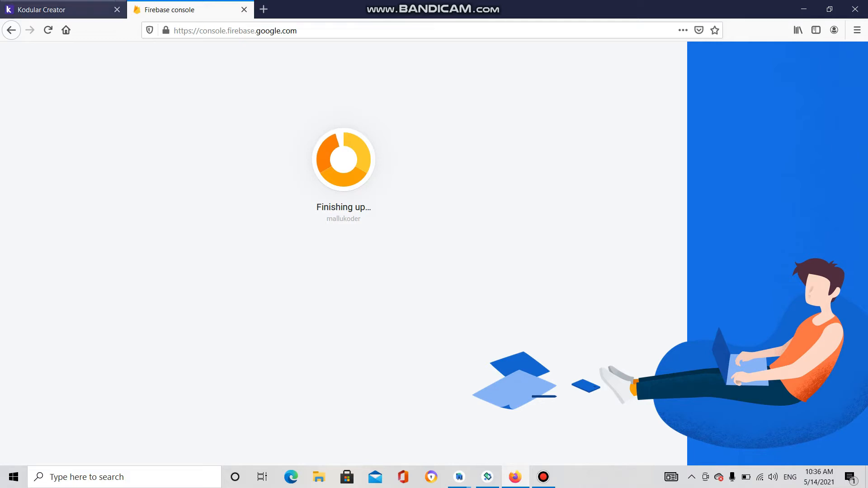
- Once mallukoder finishes setting up, continue to its project overview
{"action": "left_click", "coordinate": [47, 9]}
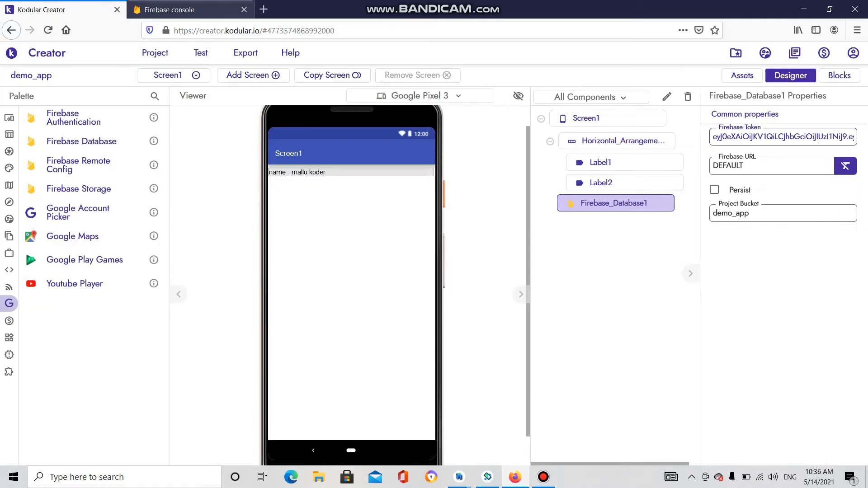
{"action": "left_click", "coordinate": [186, 9]}
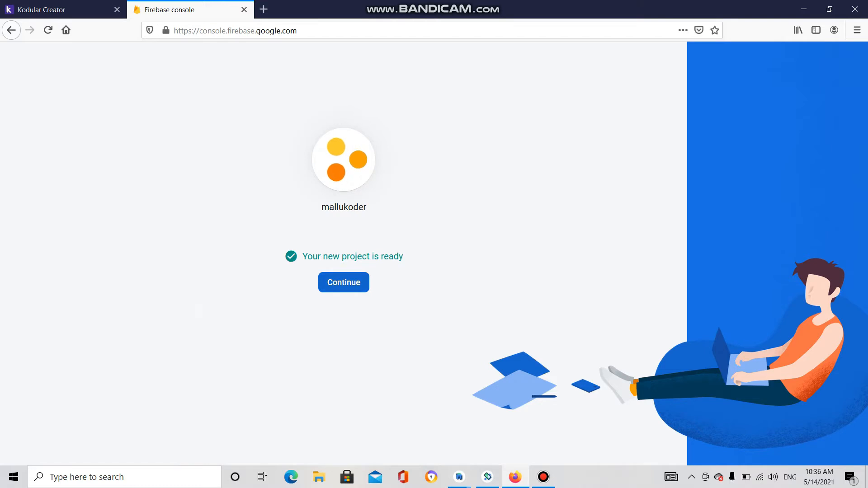
{"action": "left_click", "coordinate": [344, 283]}
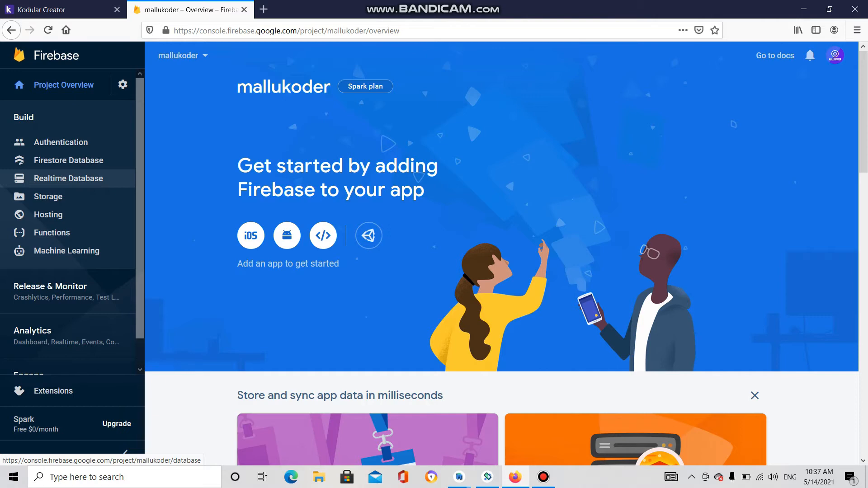
- Go to Realtime Database under Build in the mallukoder sidebar
{"action": "left_click", "coordinate": [68, 178]}
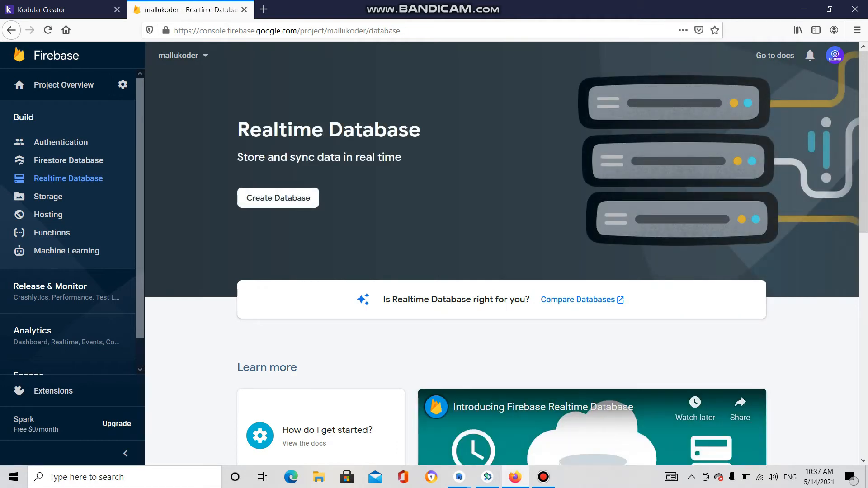
- Create the Realtime Database in us-central1 and enable it with the suggested security rules
{"action": "left_click", "coordinate": [278, 198]}
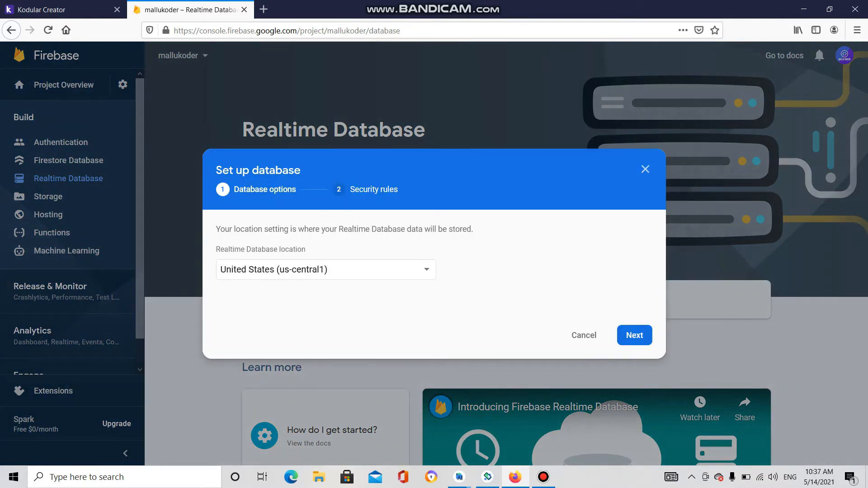
{"action": "left_click", "coordinate": [634, 335]}
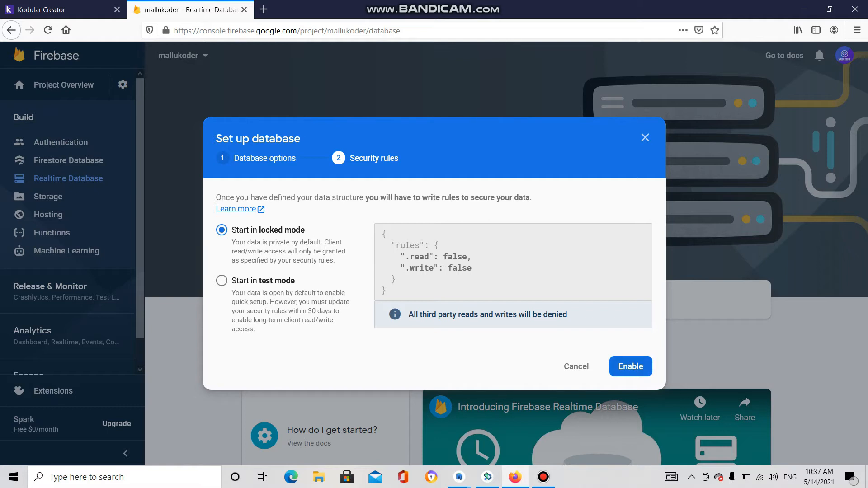
{"action": "left_click", "coordinate": [631, 367]}
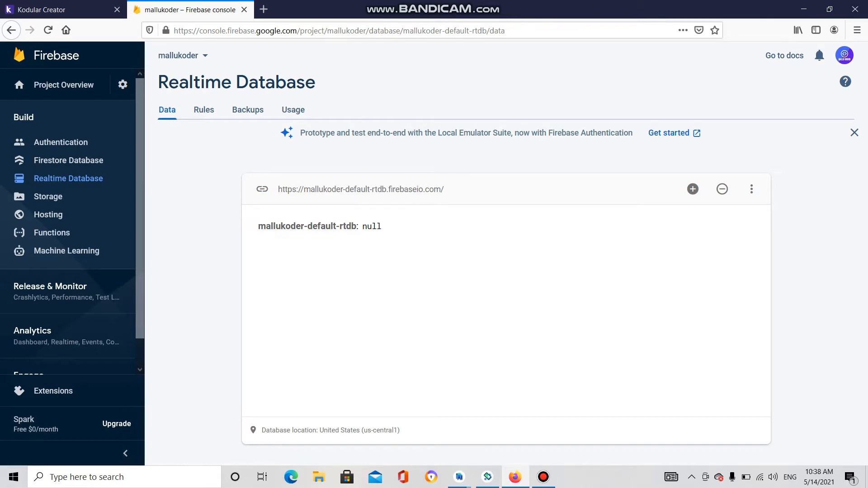
{"action": "left_click", "coordinate": [68, 10]}
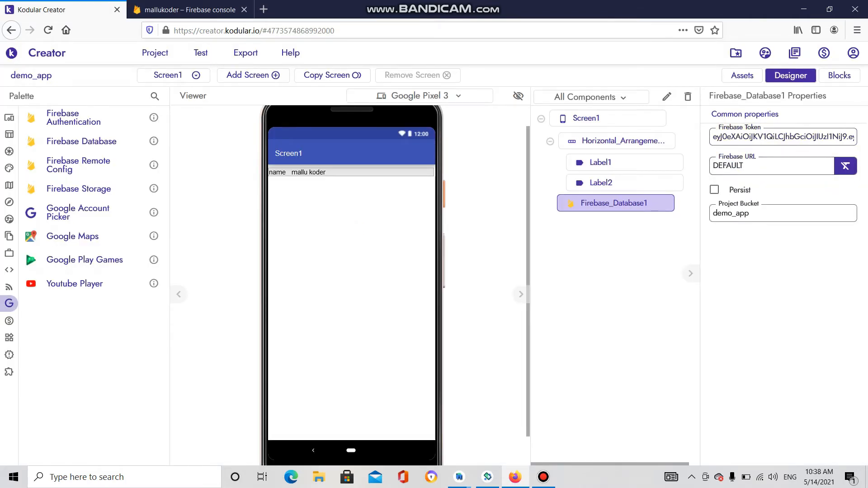
{"action": "double_click", "coordinate": [727, 166]}
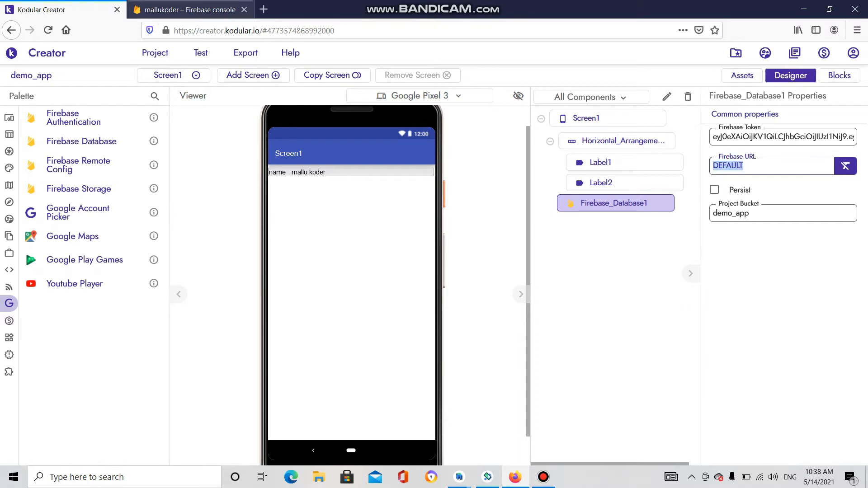
{"action": "left_click", "coordinate": [190, 10]}
{"action": "left_click", "coordinate": [447, 190]}
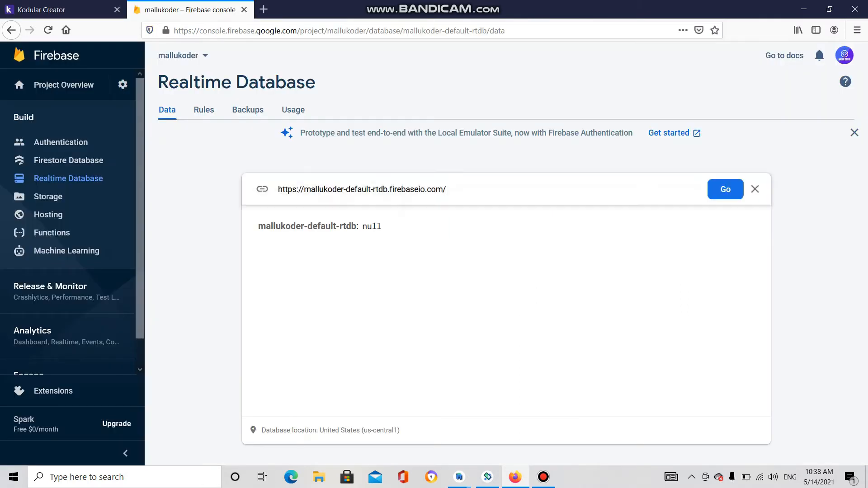
{"action": "key", "text": "ctrl+a"}
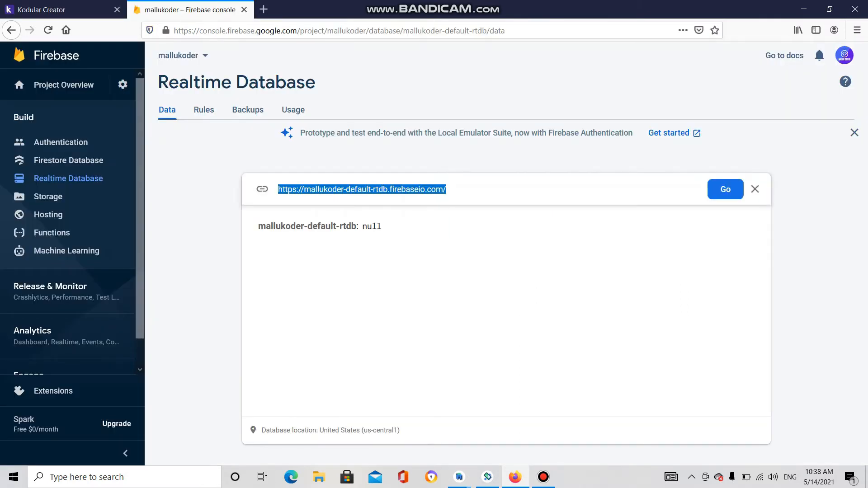
{"action": "left_click", "coordinate": [63, 10]}
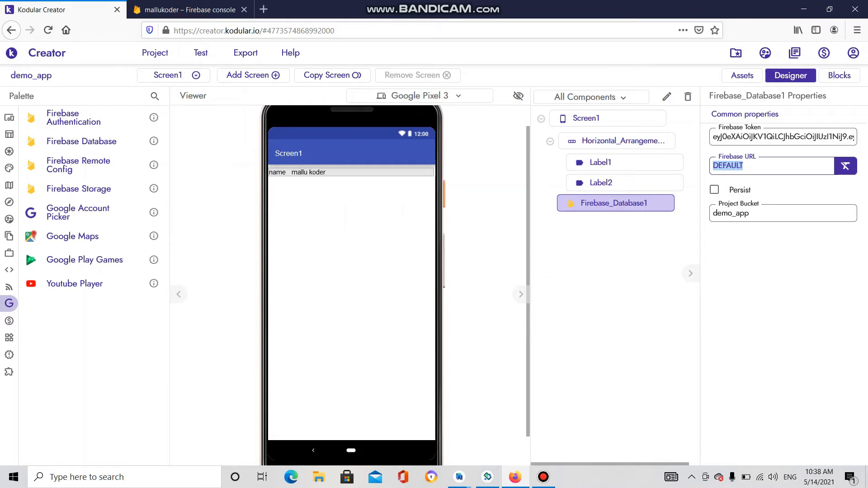
{"action": "left_click", "coordinate": [764, 166]}
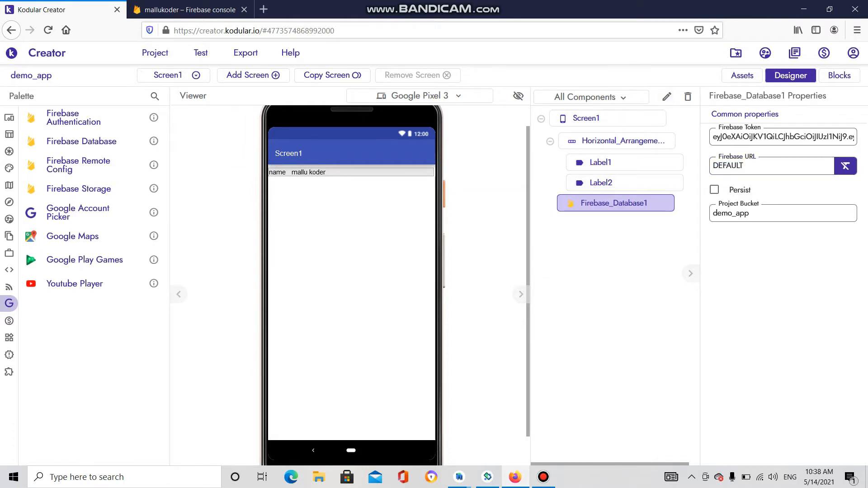
{"action": "key", "text": "ctrl+Tab"}
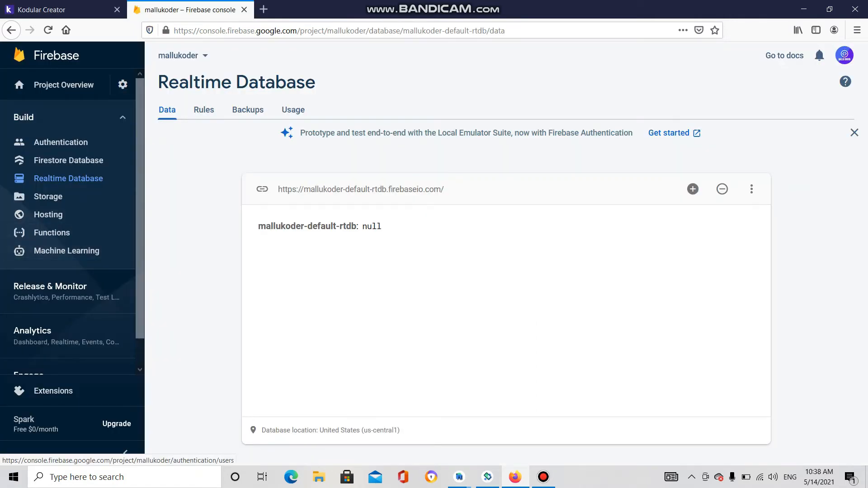
- Get started with Authentication, then return to General settings showing the Web API Key
{"action": "left_click", "coordinate": [123, 85]}
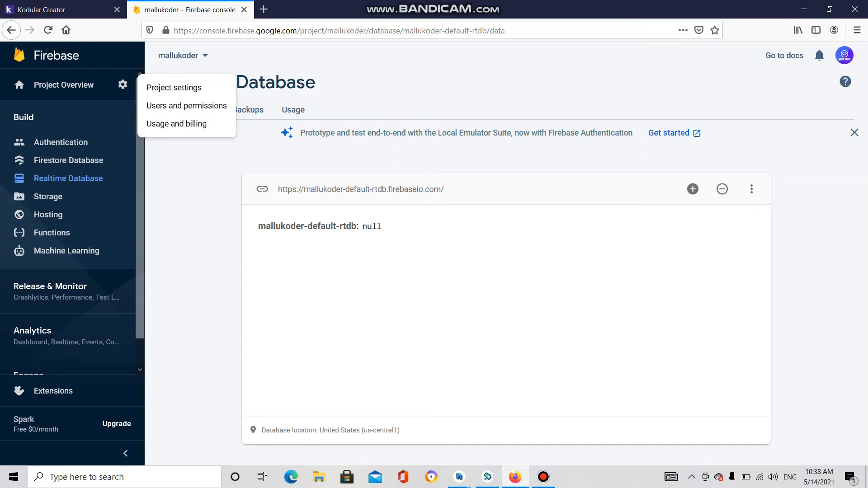
{"action": "left_click", "coordinate": [174, 87]}
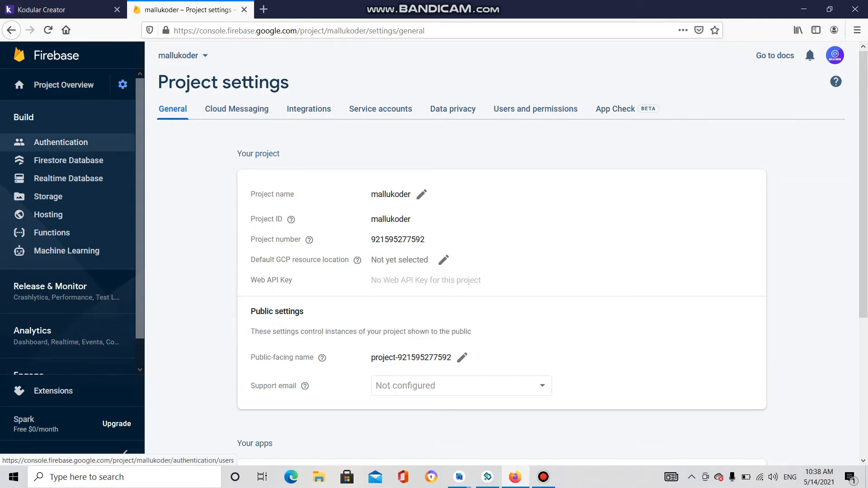
{"action": "left_click", "coordinate": [61, 142]}
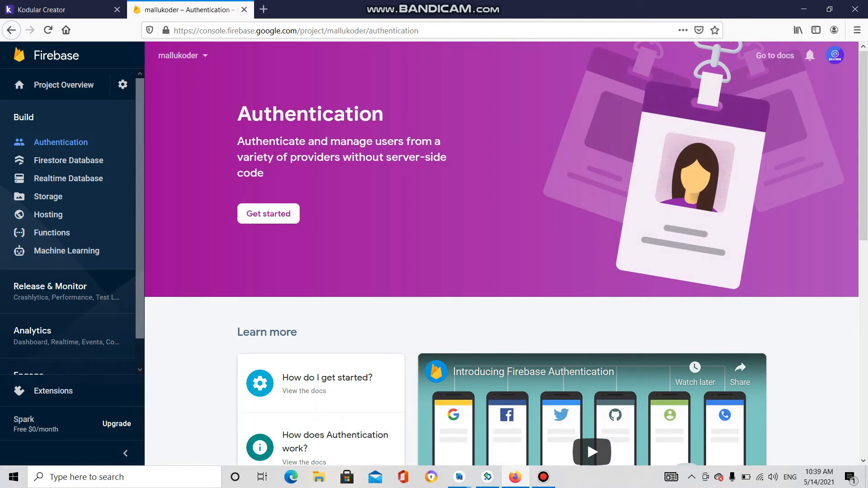
{"action": "left_click", "coordinate": [269, 213]}
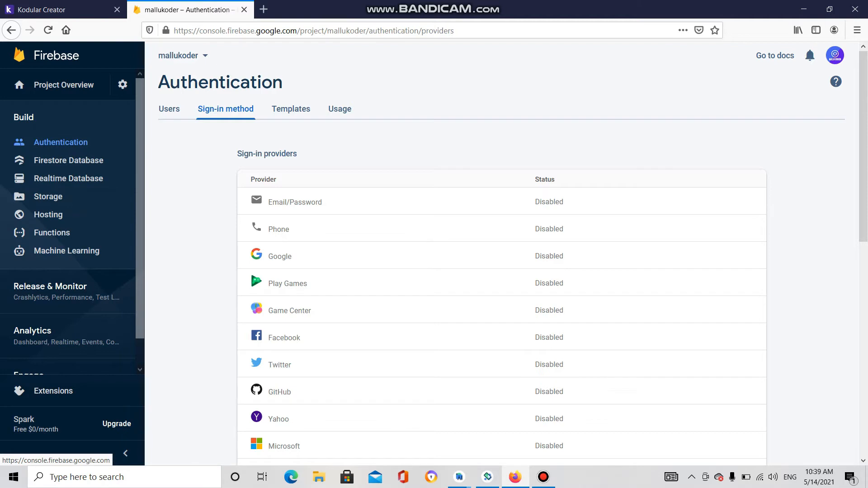
{"action": "left_click", "coordinate": [123, 84]}
{"action": "left_click", "coordinate": [174, 87]}
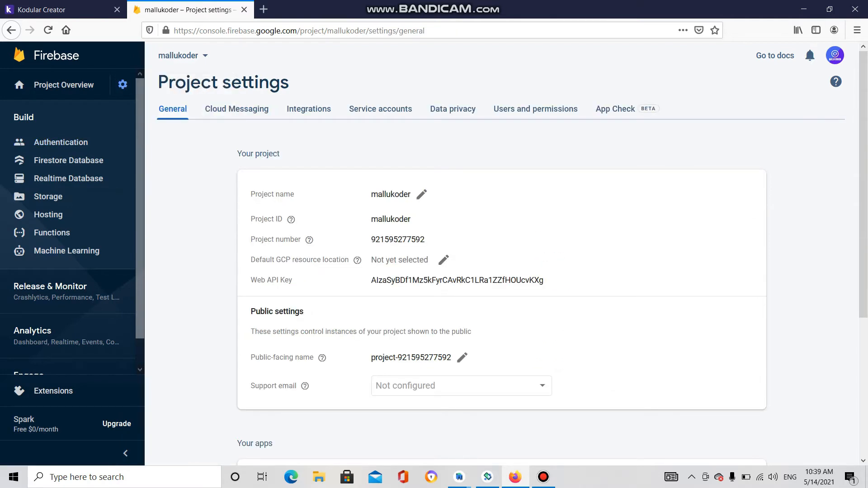
- Copy the Web API Key, check Kodular's Firebase Token field, then return to the database Data view
{"action": "left_click_drag", "start_coordinate": [371, 280], "coordinate": [544, 280]}
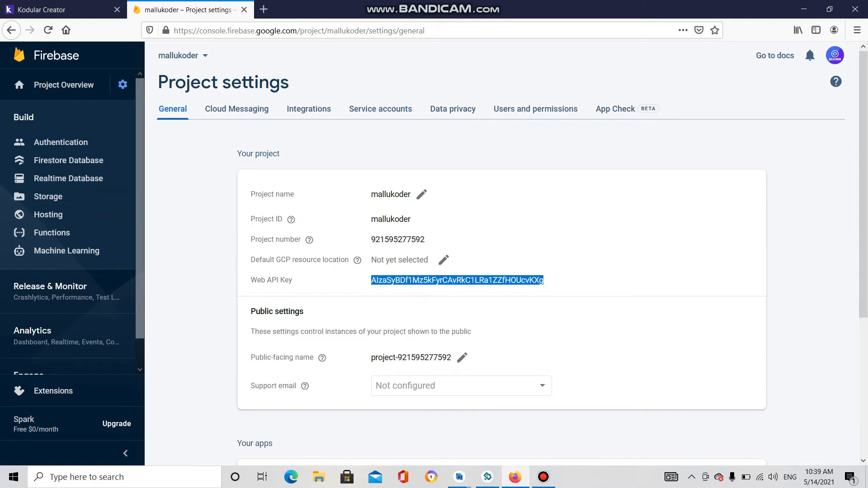
{"action": "left_click", "coordinate": [59, 10]}
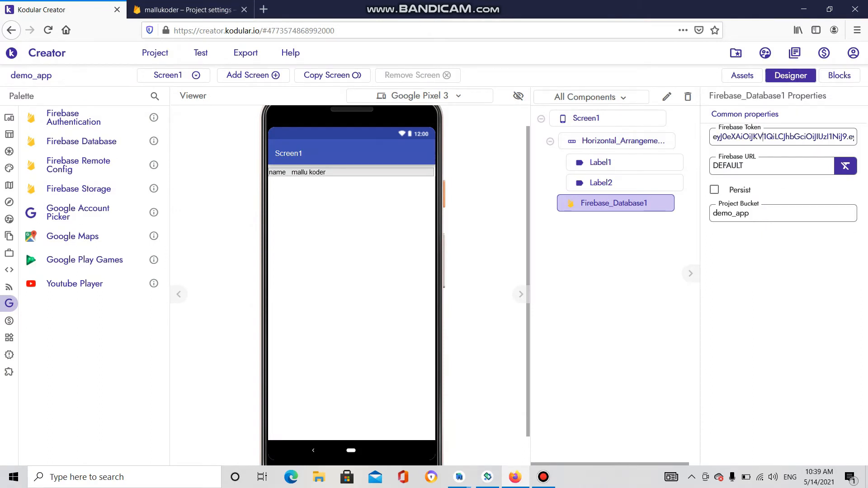
{"action": "left_click", "coordinate": [800, 137]}
{"action": "left_click", "coordinate": [190, 9]}
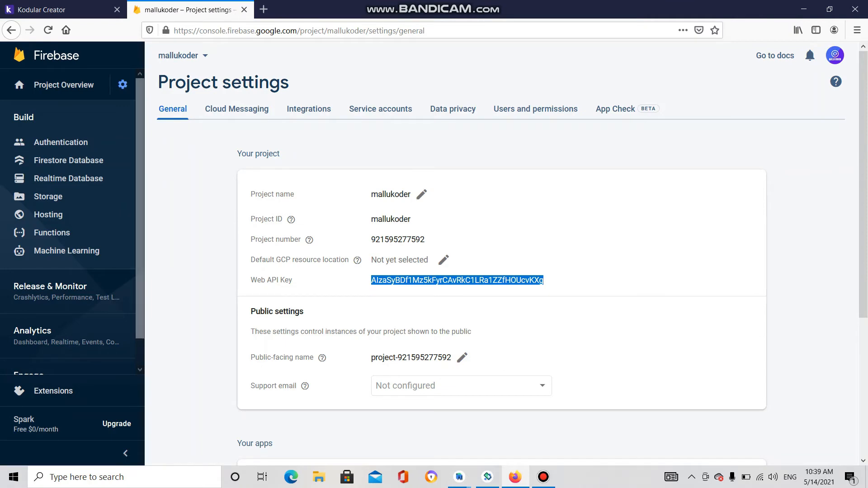
{"action": "left_click", "coordinate": [68, 178]}
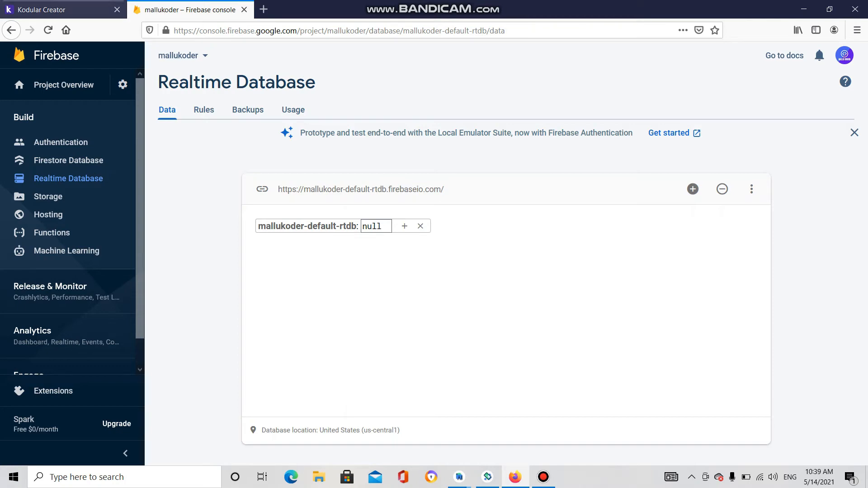
- Add a draft child named 'mallukoder' under the database root with an empty nested child row
{"action": "left_click", "coordinate": [63, 10]}
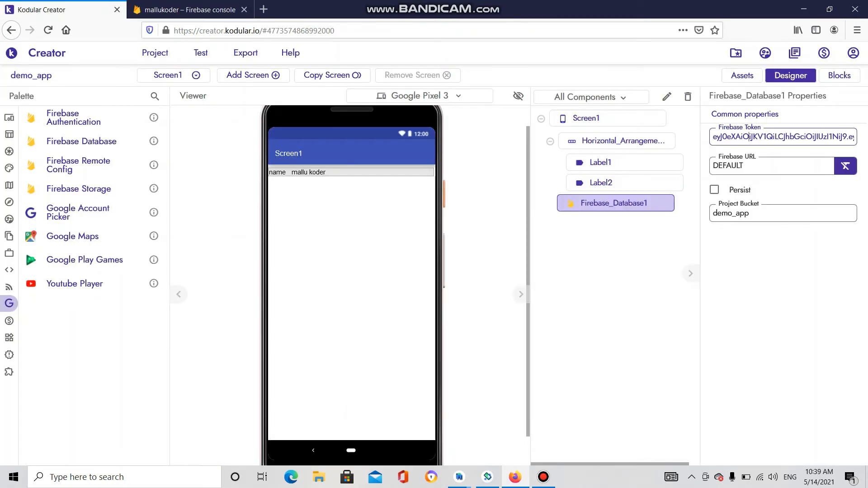
{"action": "left_click", "coordinate": [190, 9]}
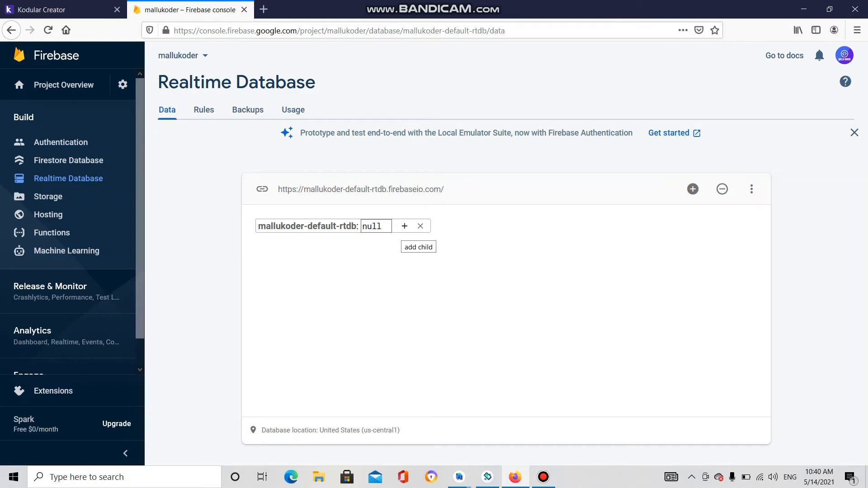
{"action": "left_click", "coordinate": [405, 226]}
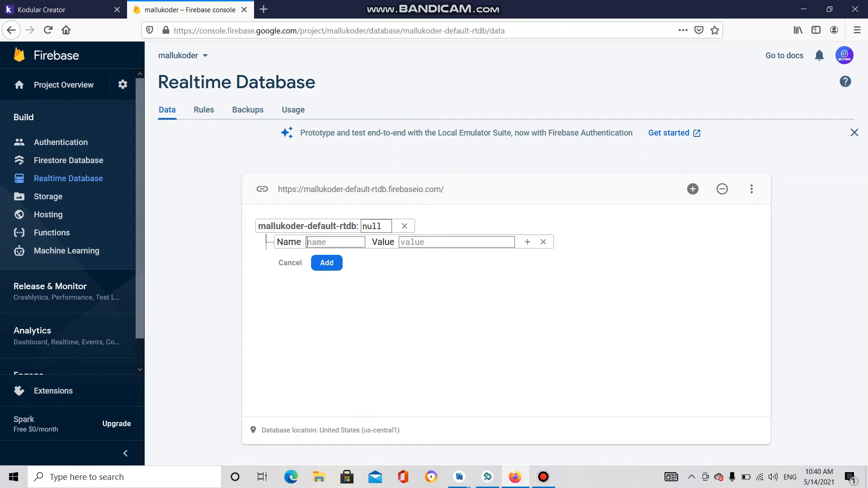
{"action": "type", "text": "mallukoder"}
{"action": "key", "text": "ctrl+a"}
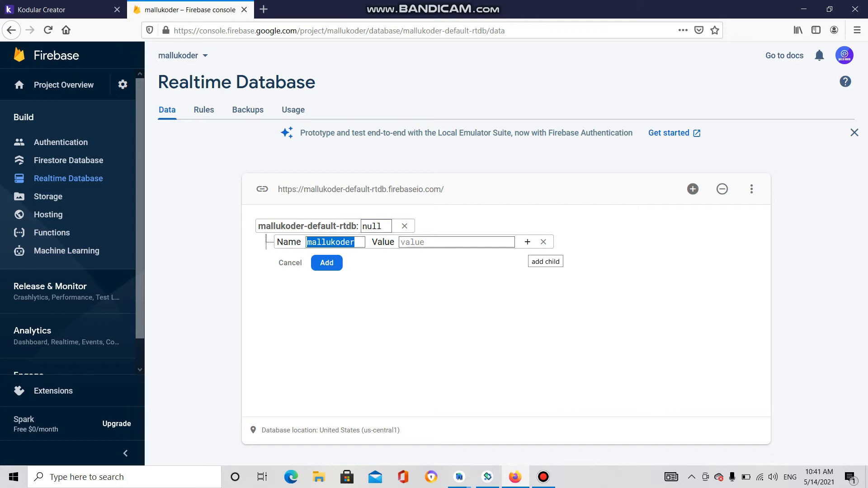
{"action": "left_click", "coordinate": [527, 242]}
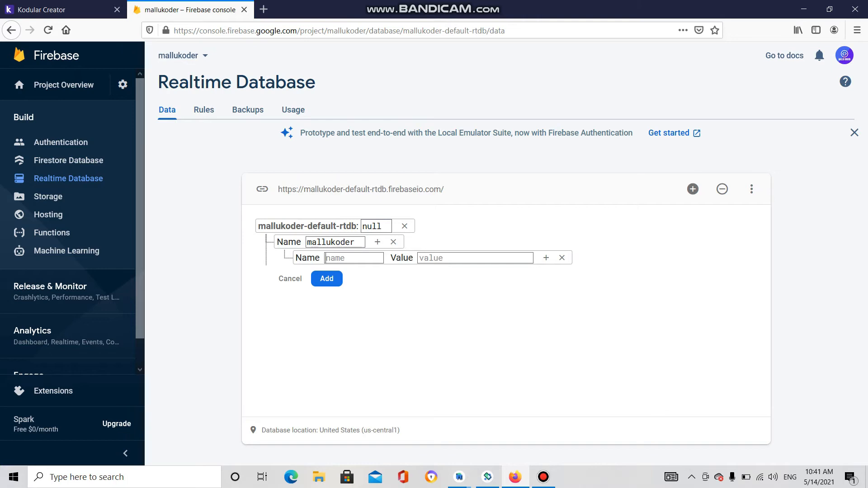
{"action": "type", "text": "name"}
{"action": "type", "text": "ma"}
{"action": "type", "text": "llu"}
{"action": "type", "text": "koder"}
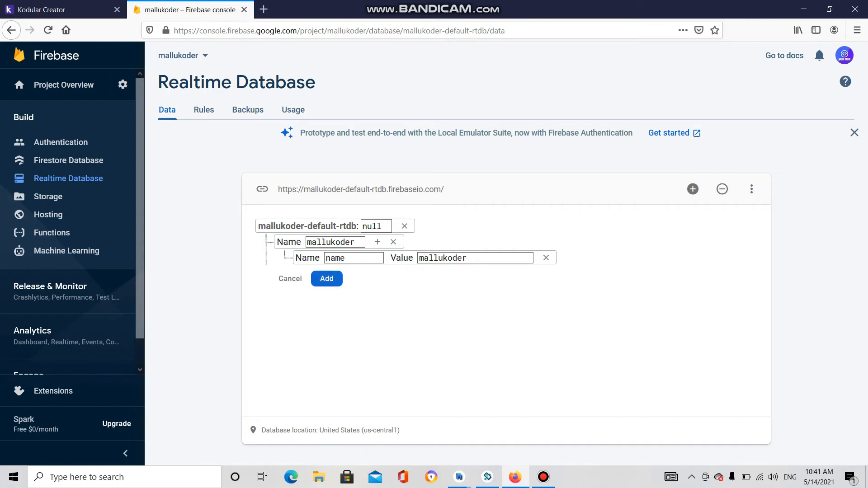
{"action": "left_click", "coordinate": [327, 278]}
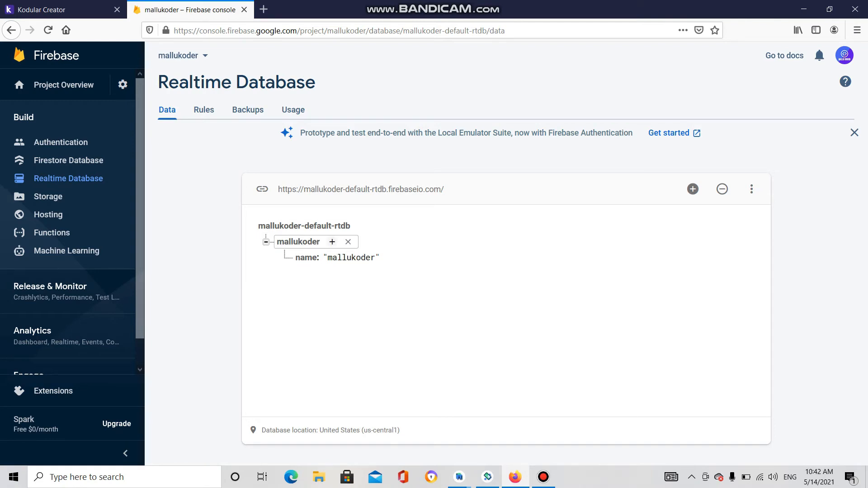
{"action": "left_click", "coordinate": [332, 241]}
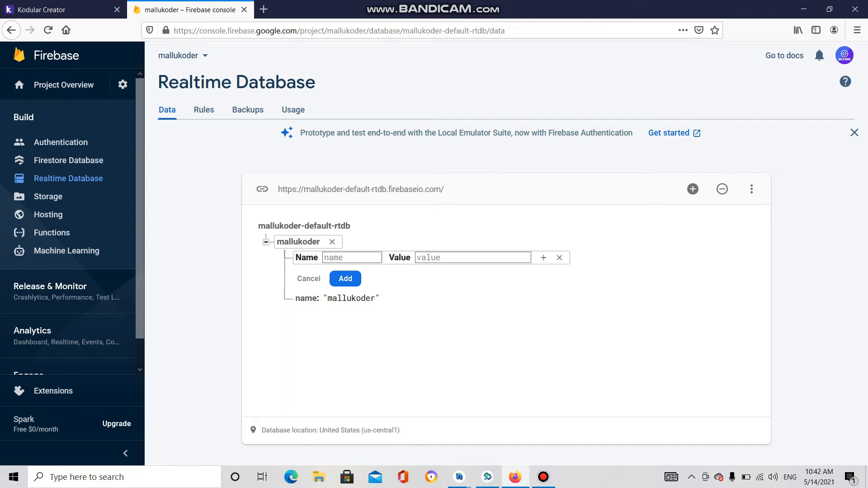
{"action": "type", "text": "password"}
{"action": "key", "text": "Tab"}
{"action": "type", "text": "123"}
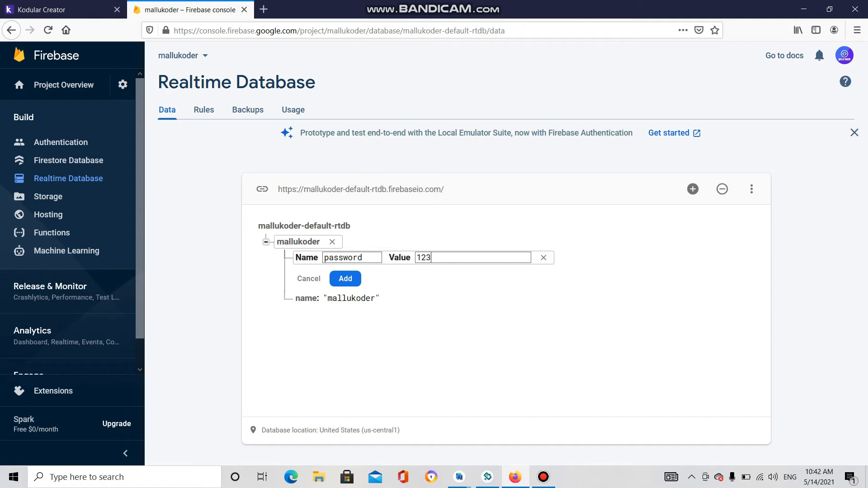
{"action": "key", "text": "Return"}
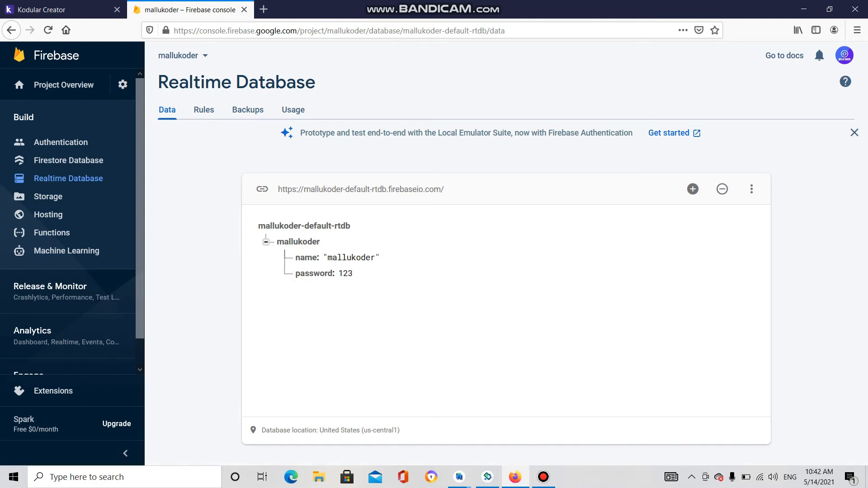
{"action": "key", "text": "Return"}
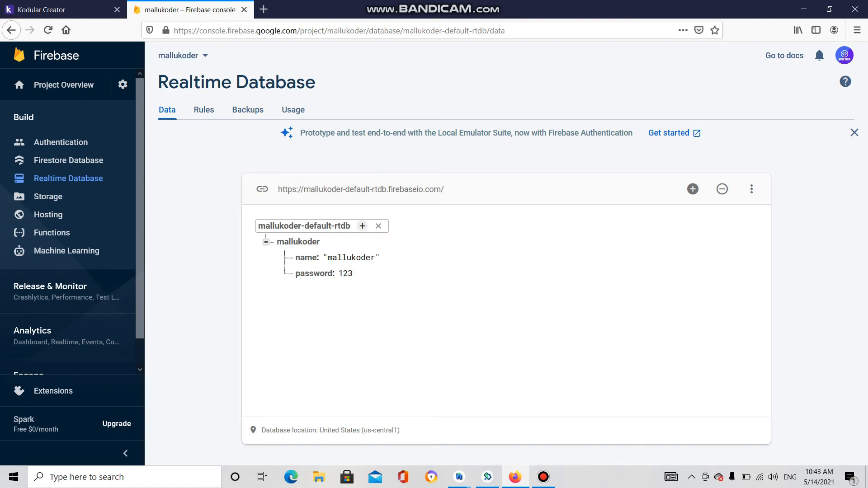
- Start a 'demo' child under the root with a name field set to 'demo'
{"action": "left_click", "coordinate": [362, 225]}
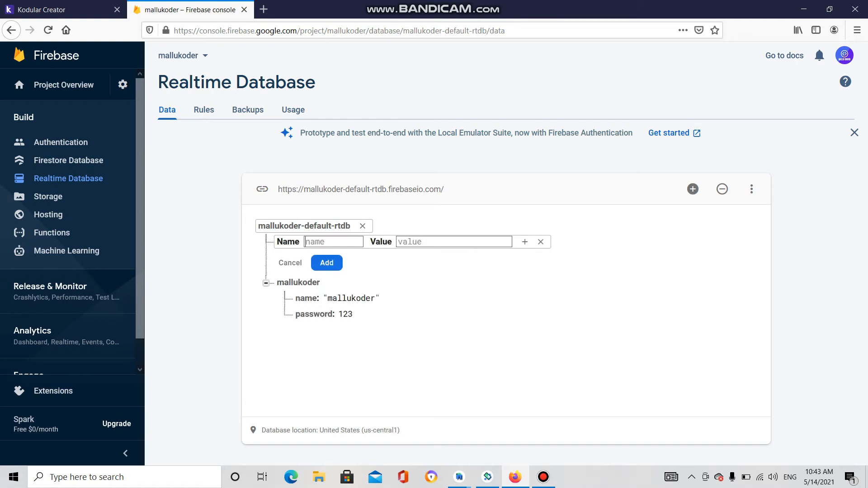
{"action": "type", "text": "demo"}
{"action": "left_click", "coordinate": [525, 242]}
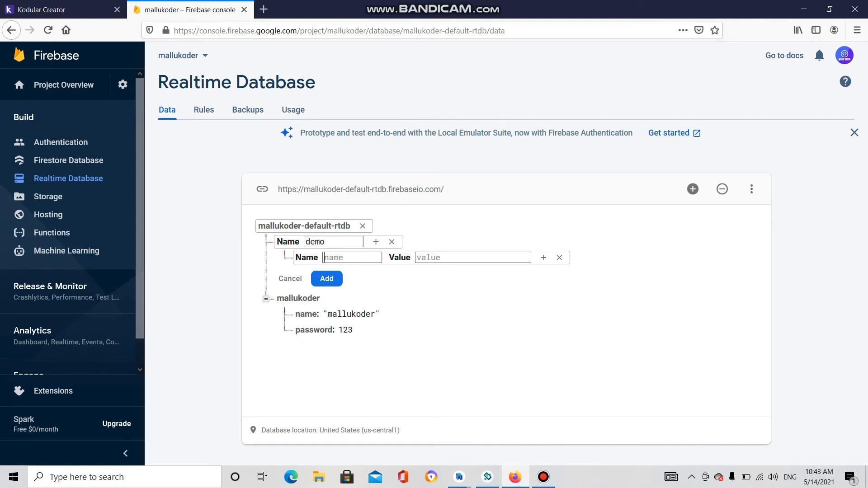
{"action": "type", "text": "na"}
{"action": "type", "text": "me"}
{"action": "type", "text": "demo"}
{"action": "left_click", "coordinate": [375, 242]}
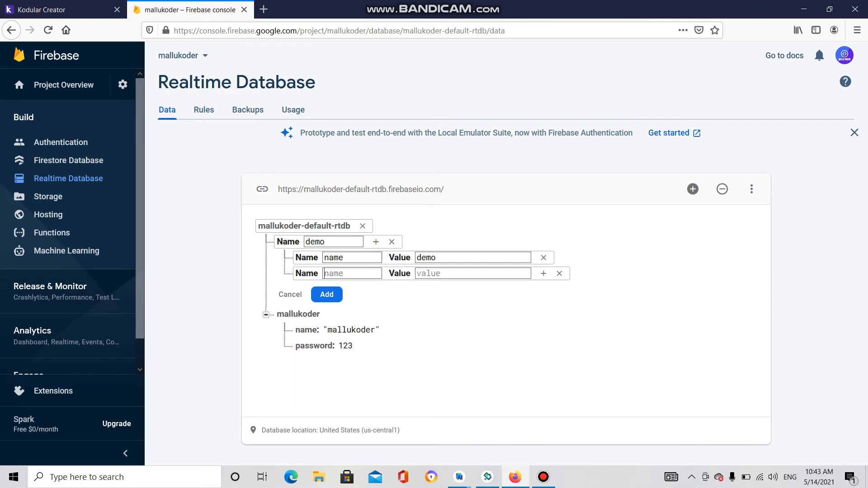
{"action": "left_click", "coordinate": [376, 241]}
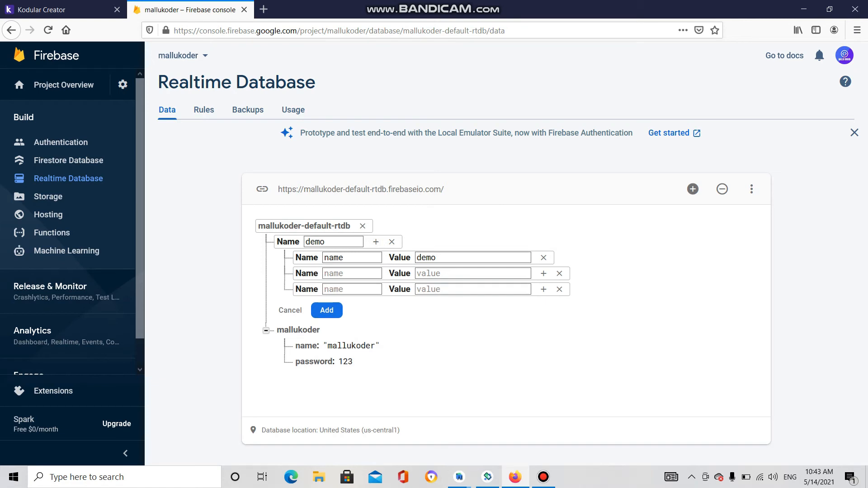
{"action": "left_click", "coordinate": [559, 289]}
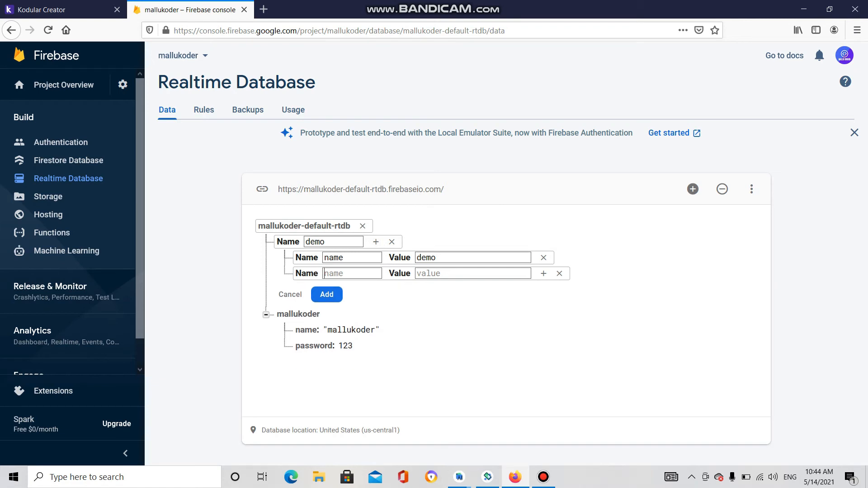
{"action": "type", "text": "passwu"}
{"action": "key", "text": "BackSpace"}
{"action": "type", "text": "or"}
{"action": "type", "text": "d"}
{"action": "type", "text": "7"}
{"action": "type", "text": "89"}
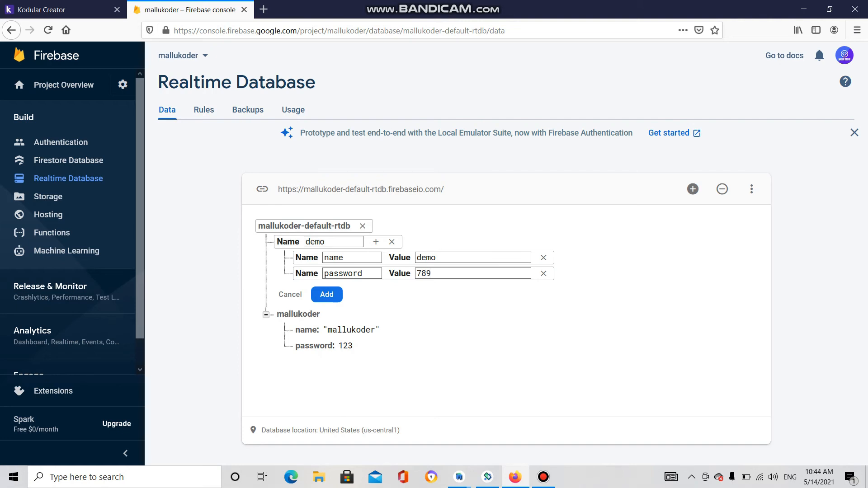
{"action": "left_click", "coordinate": [327, 295]}
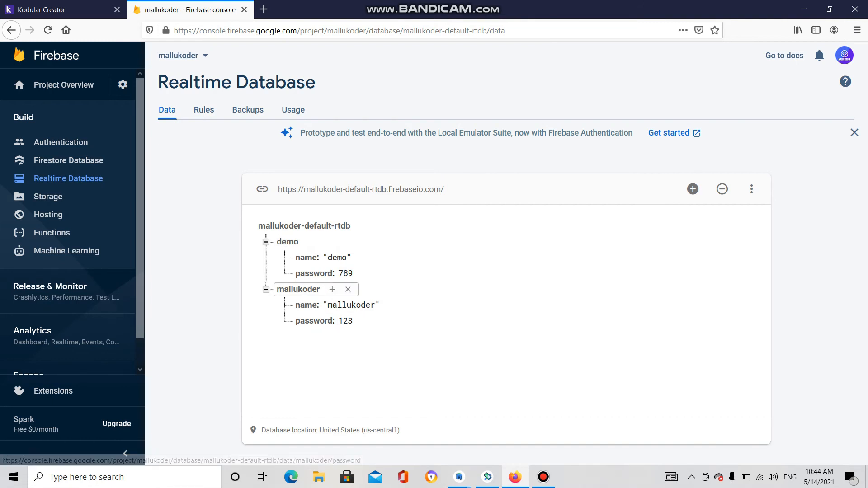
{"action": "left_click", "coordinate": [543, 477]}
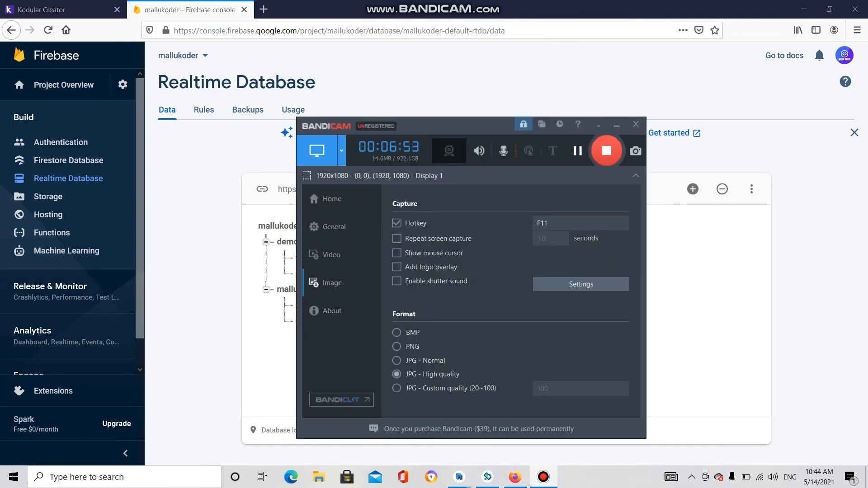
{"action": "left_click", "coordinate": [616, 124]}
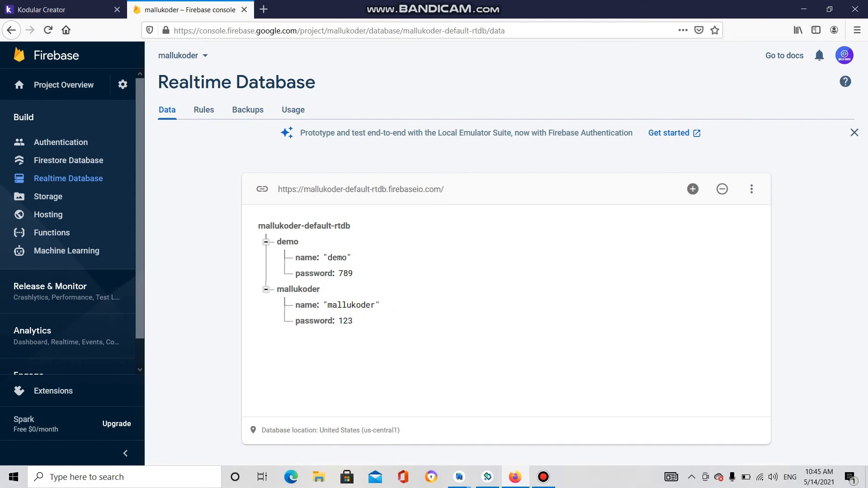
{"action": "left_click", "coordinate": [543, 477]}
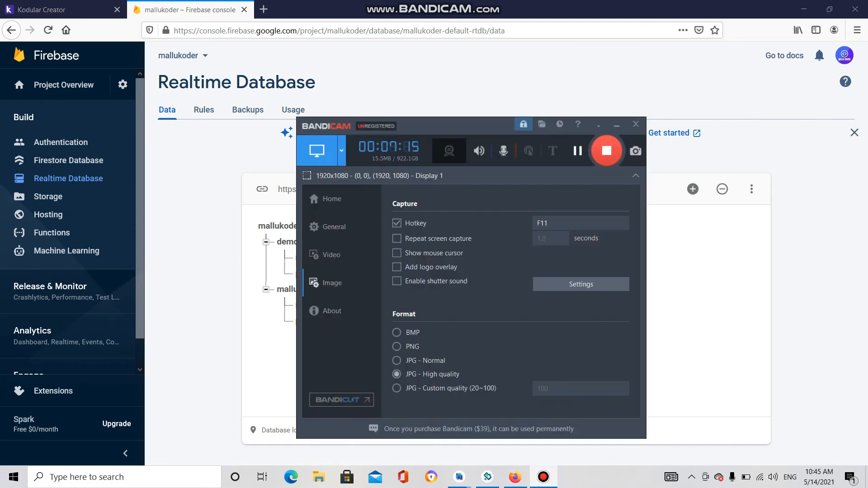
{"action": "left_click", "coordinate": [617, 125]}
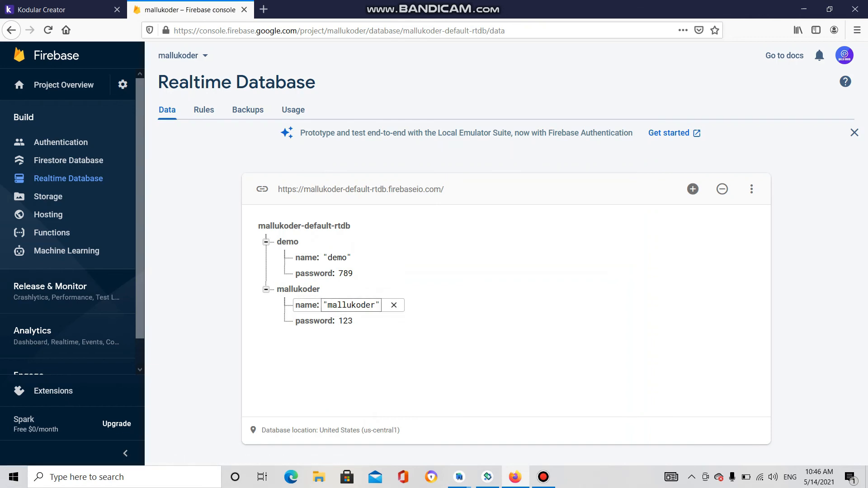
{"action": "left_click", "coordinate": [394, 305]}
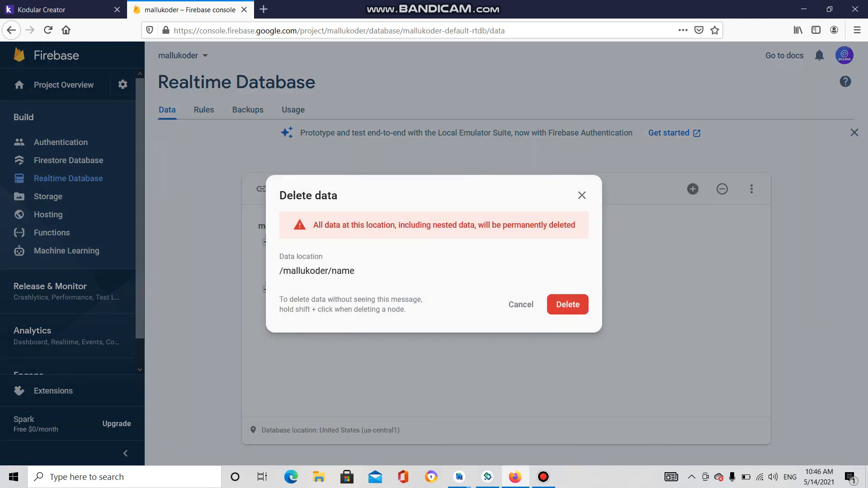
{"action": "left_click", "coordinate": [582, 196]}
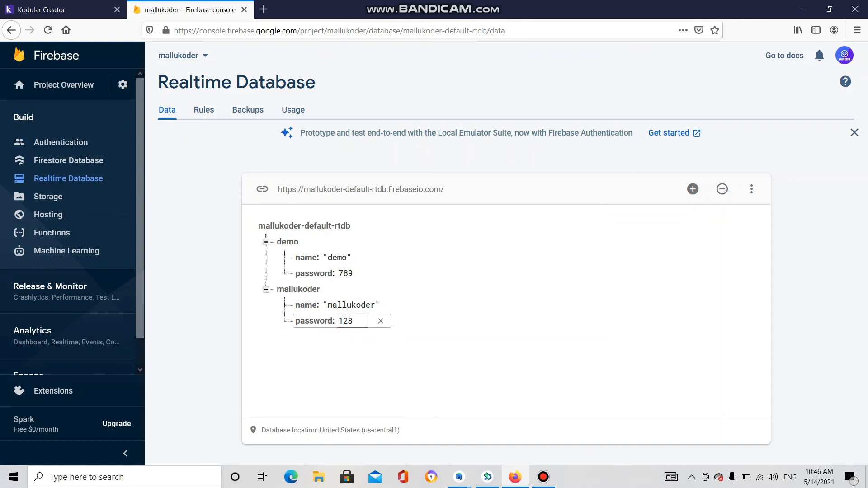
{"action": "left_click", "coordinate": [354, 321]}
{"action": "key", "text": "ctrl+a"}
{"action": "type", "text": "895"}
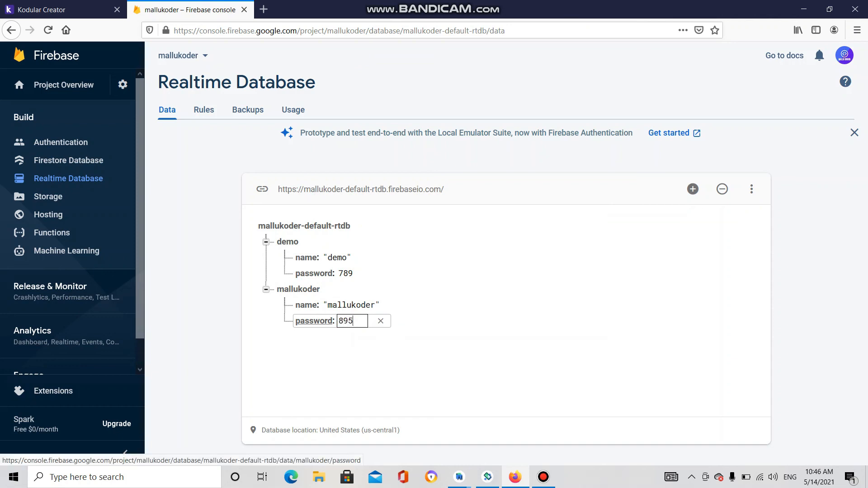
{"action": "key", "text": "Return"}
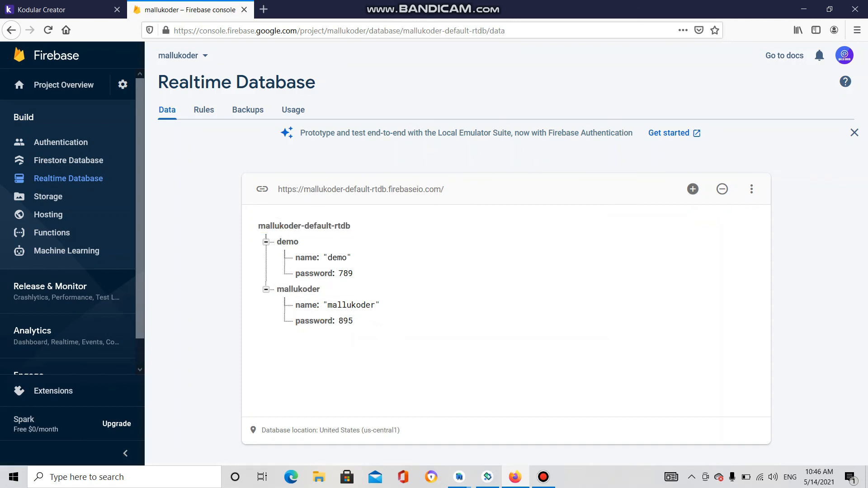
{"action": "left_click", "coordinate": [352, 321]}
- In the Rules editor, change both .read and .write from false to true
{"action": "left_click", "coordinate": [203, 110]}
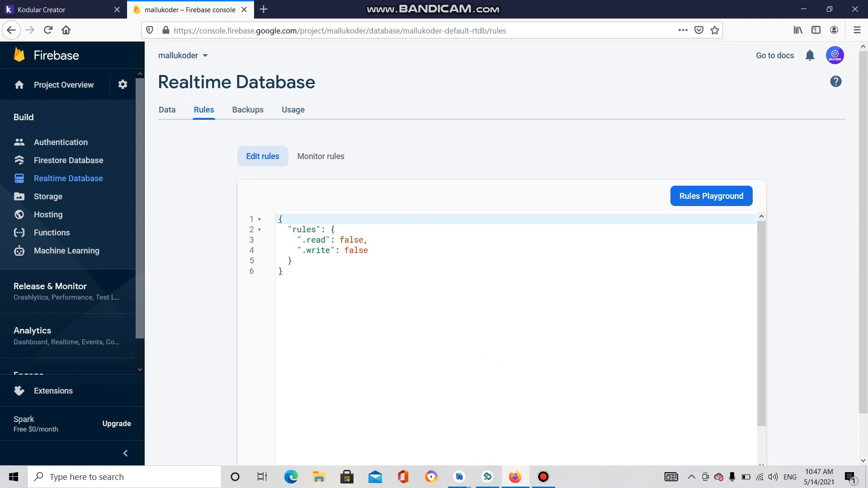
{"action": "left_click_drag", "start_coordinate": [340, 240], "coordinate": [364, 240]}
{"action": "type", "text": "t"}
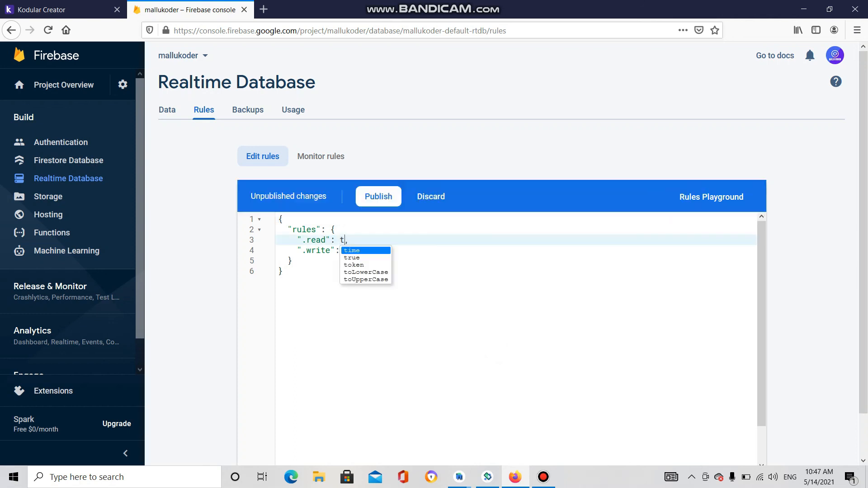
{"action": "type", "text": "r"}
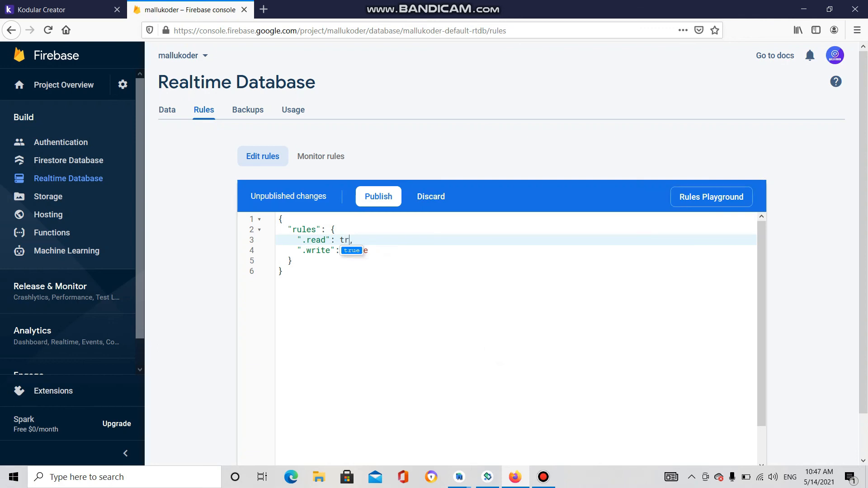
{"action": "type", "text": "ue"}
{"action": "left_click", "coordinate": [293, 261]}
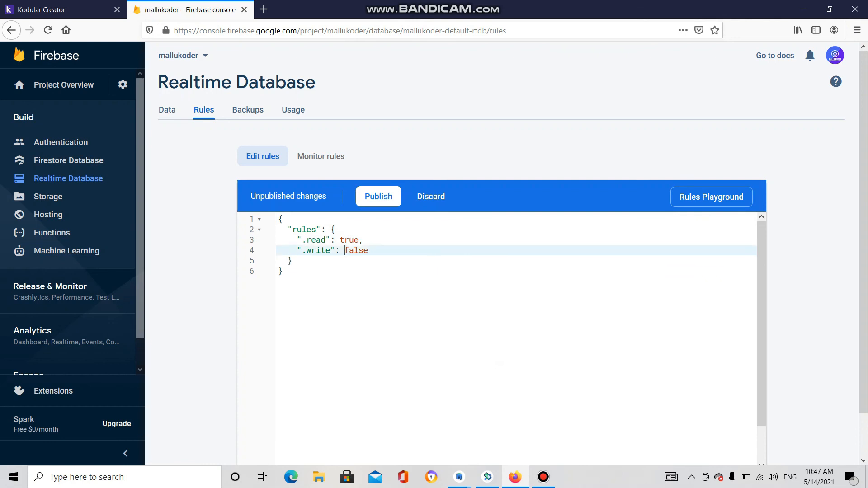
{"action": "double_click", "coordinate": [356, 251]}
{"action": "type", "text": "true"}
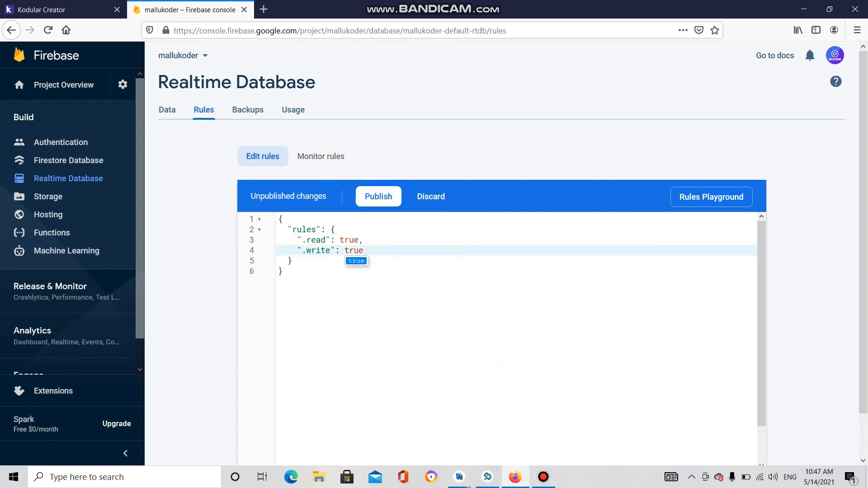
{"action": "left_click", "coordinate": [281, 271]}
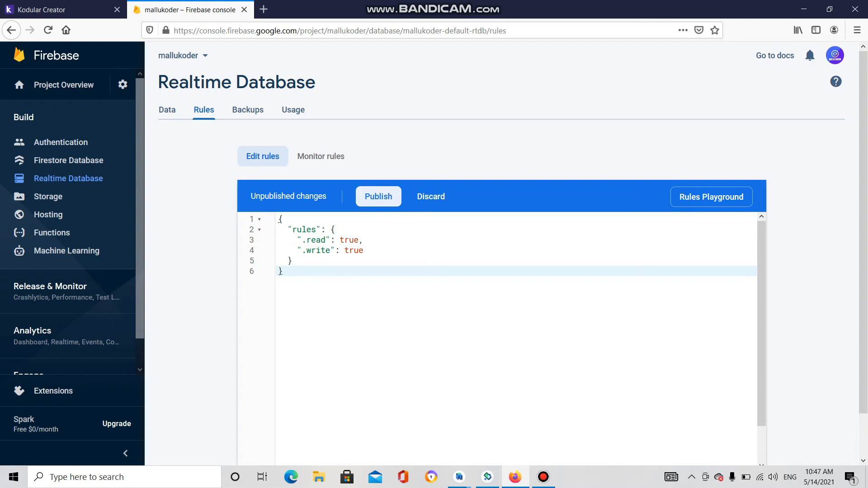
- Publish the read/write true security rules and return to the database's Data view
{"action": "left_click", "coordinate": [379, 196]}
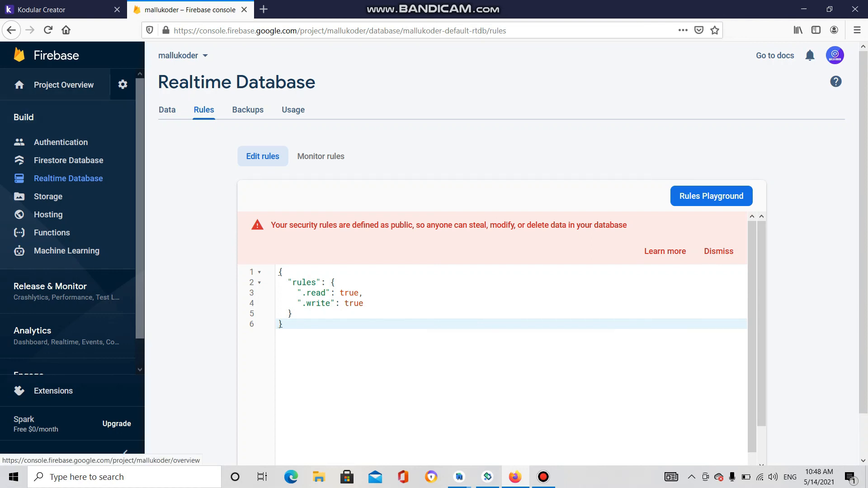
{"action": "left_click", "coordinate": [167, 110]}
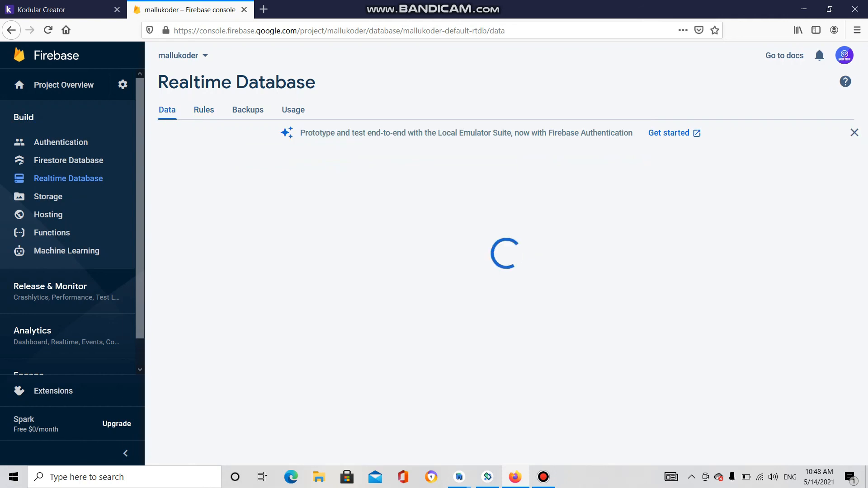